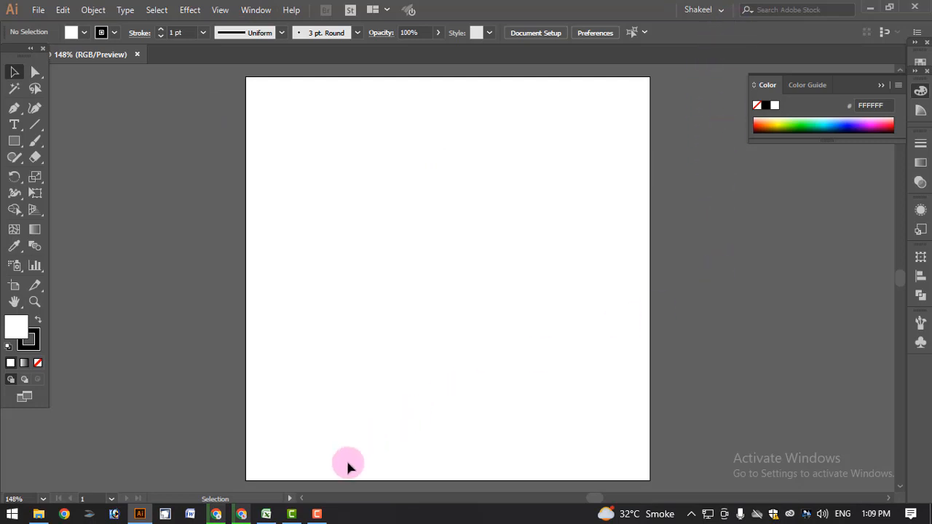
# - Switch to the course outline in Google Docs and review the lesson topics for Classes 1 to 4
pyautogui.click(241, 512)
pyautogui.scroll(15, 350, 281)
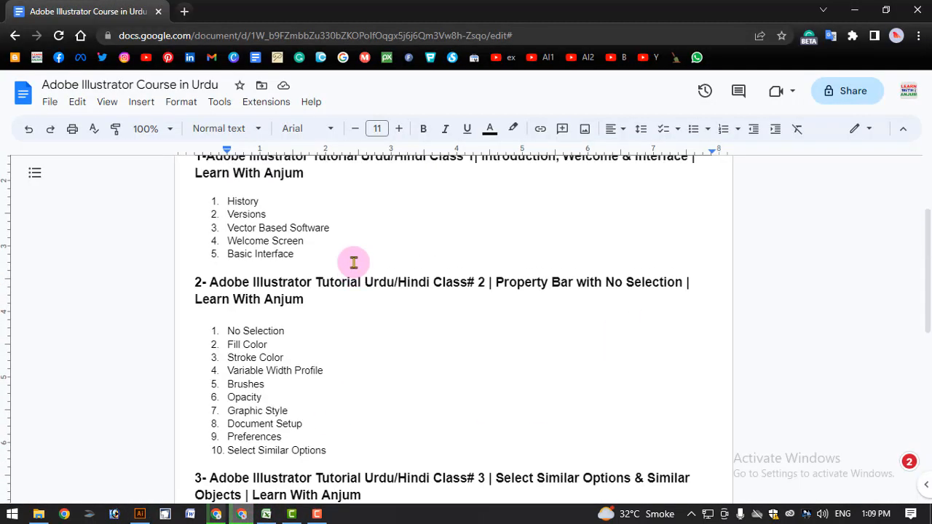
pyautogui.scroll(-3, 354, 266)
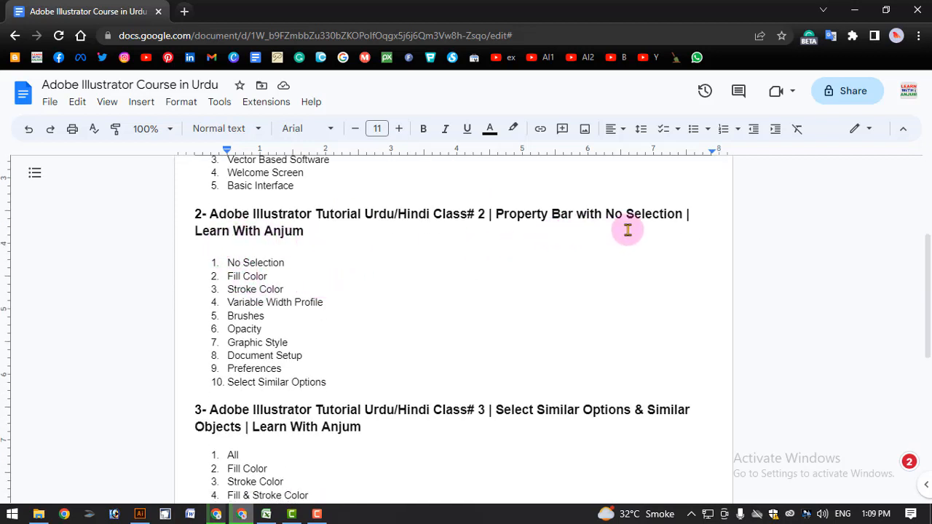
pyautogui.moveTo(226, 263); pyautogui.dragTo(331, 386)
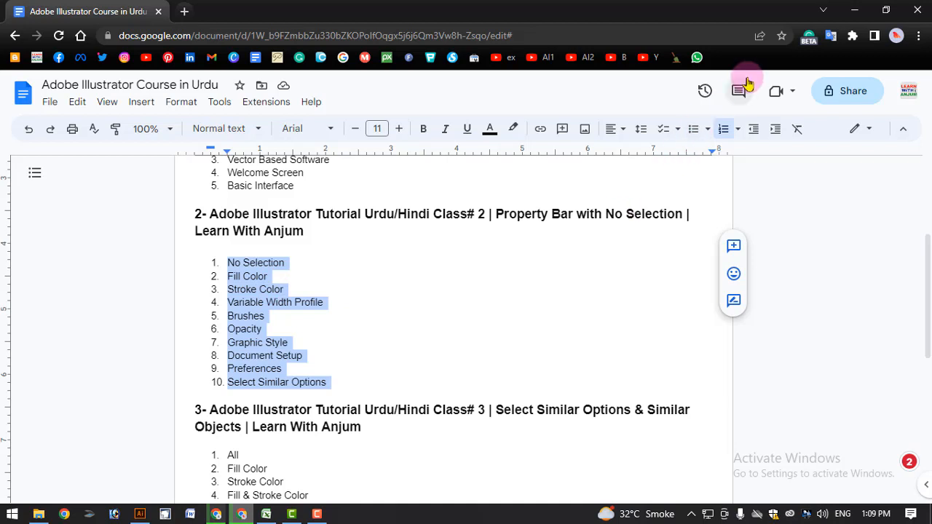
pyautogui.scroll(-2, 356, 295)
pyautogui.scroll(-1, 354, 296)
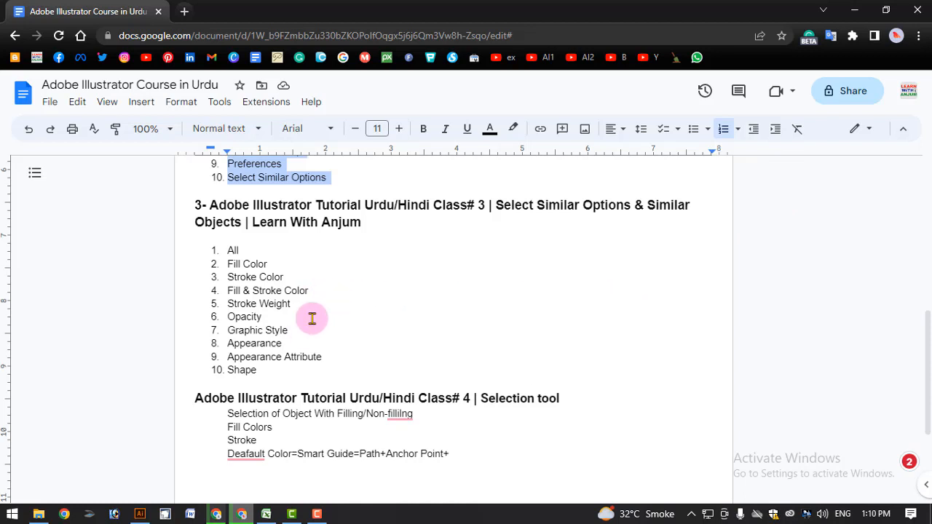
pyautogui.scroll(-2, 309, 317)
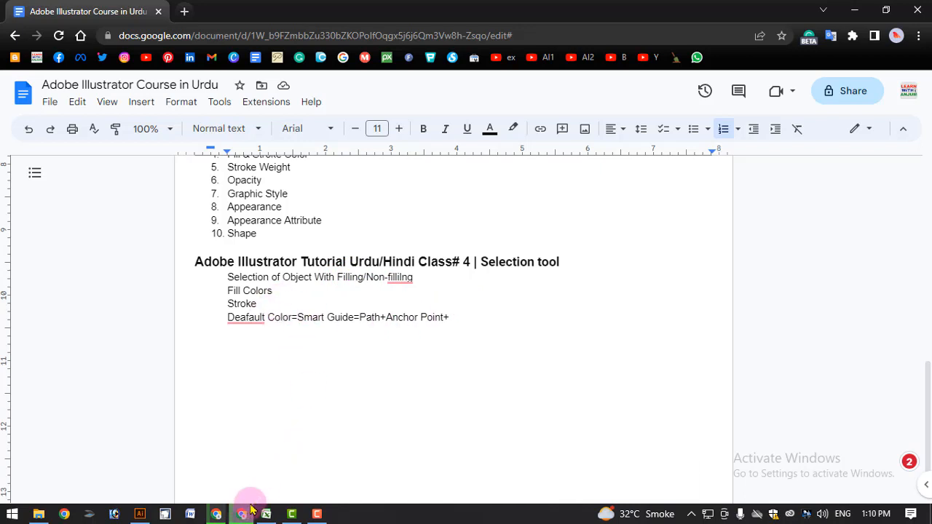
# - Switch back to Illustrator and create a rectangle 400 px wide and 400 px high
pyautogui.click(139, 514)
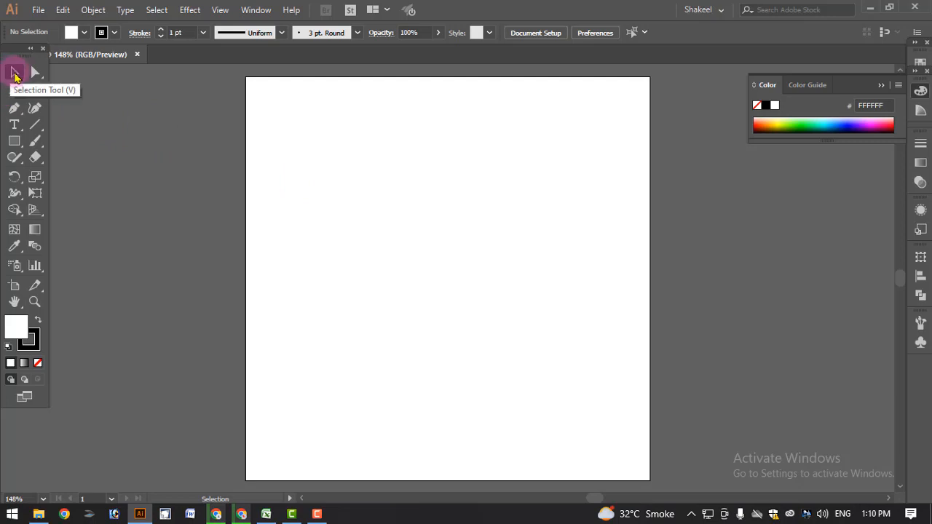
pyautogui.click(13, 143)
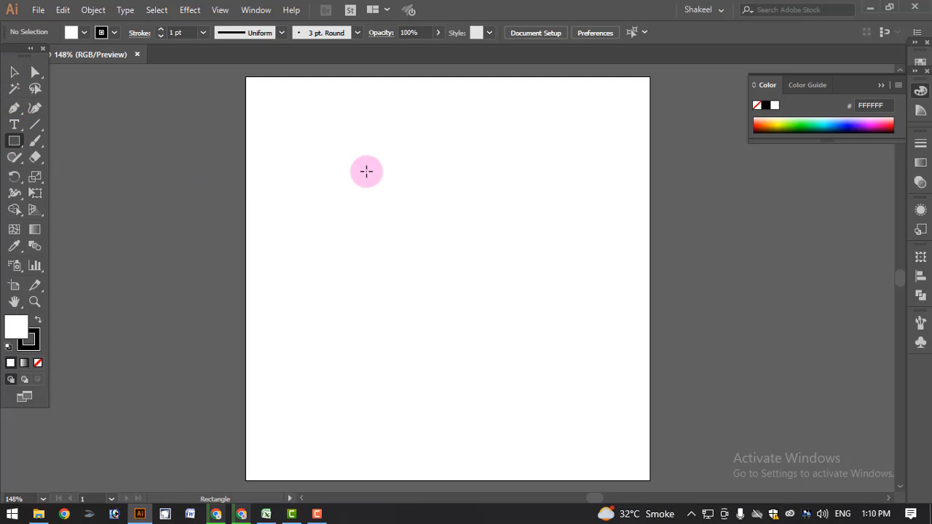
pyautogui.click(366, 171)
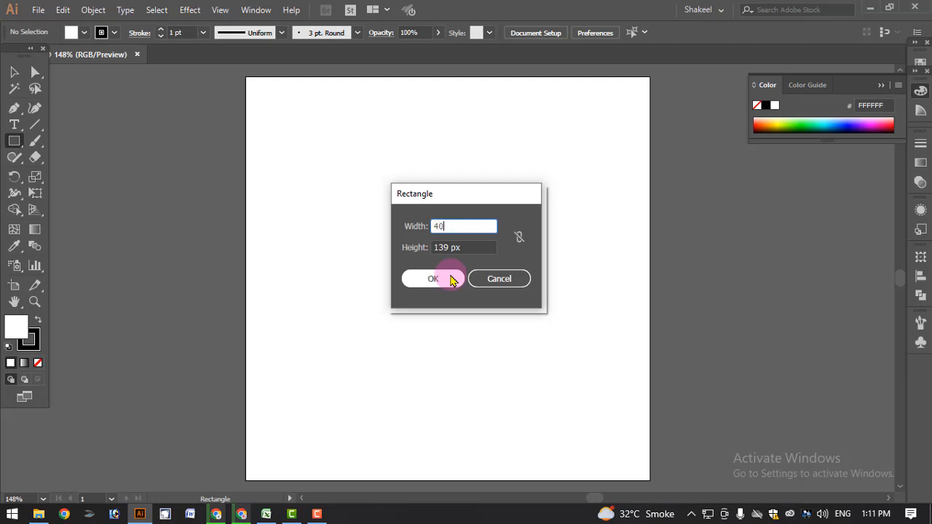
pyautogui.press('Tab')
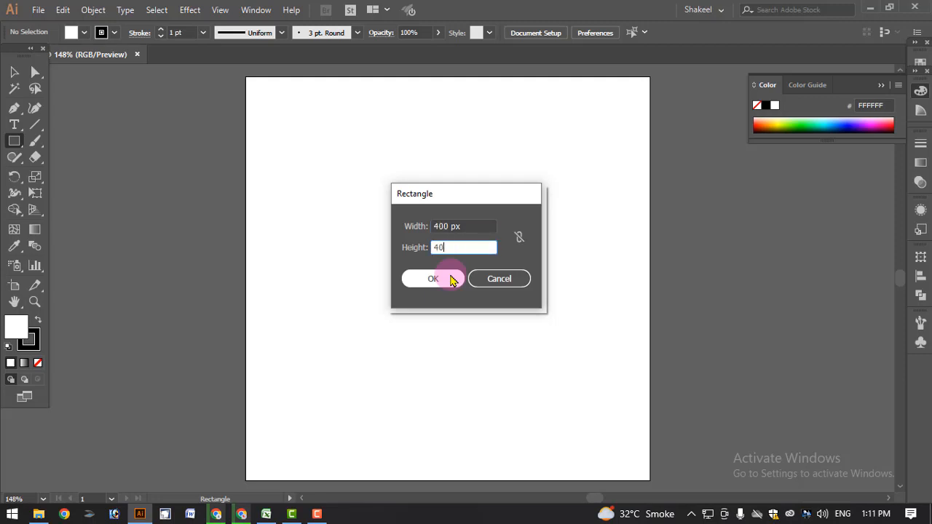
pyautogui.click(447, 278)
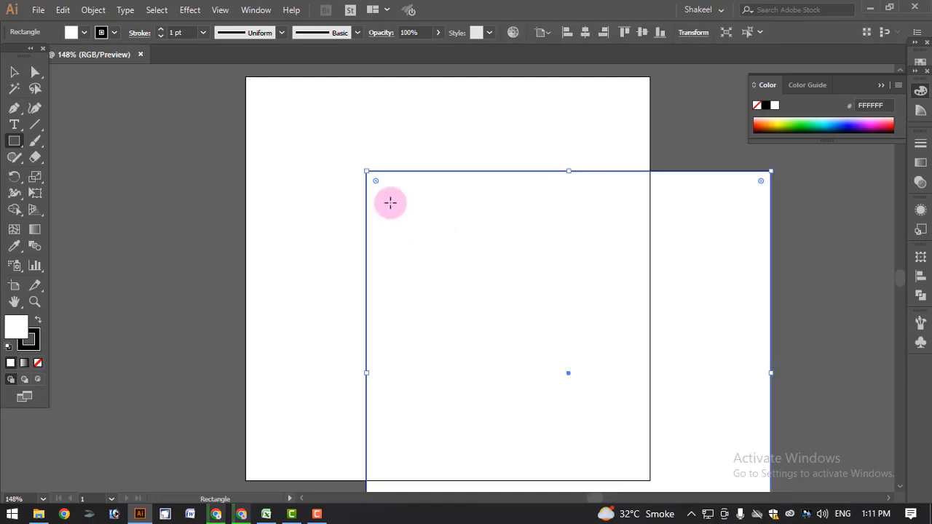
# - Move the rectangle so it overlaps the artboard's left edge and shrink it to a small, nearly square shape
pyautogui.scroll(-1, 449, 289)
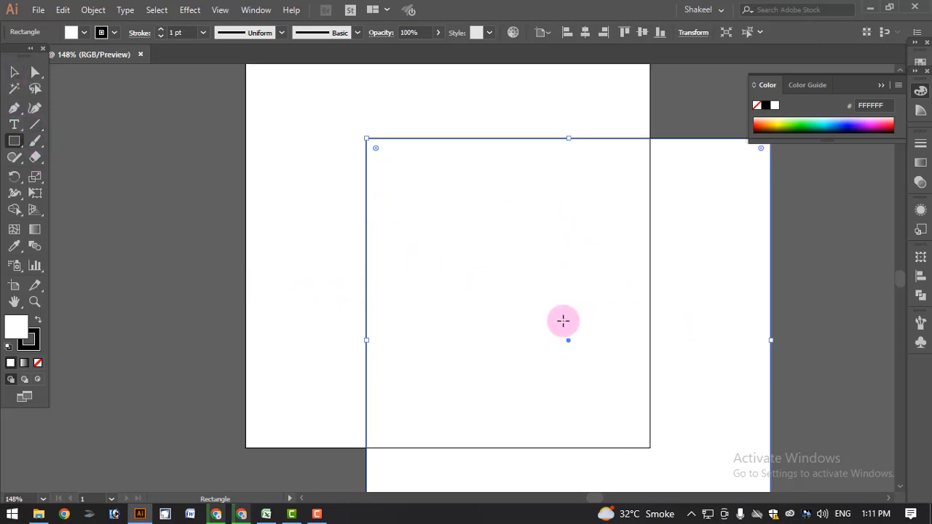
pyautogui.scroll(-2, 637, 303)
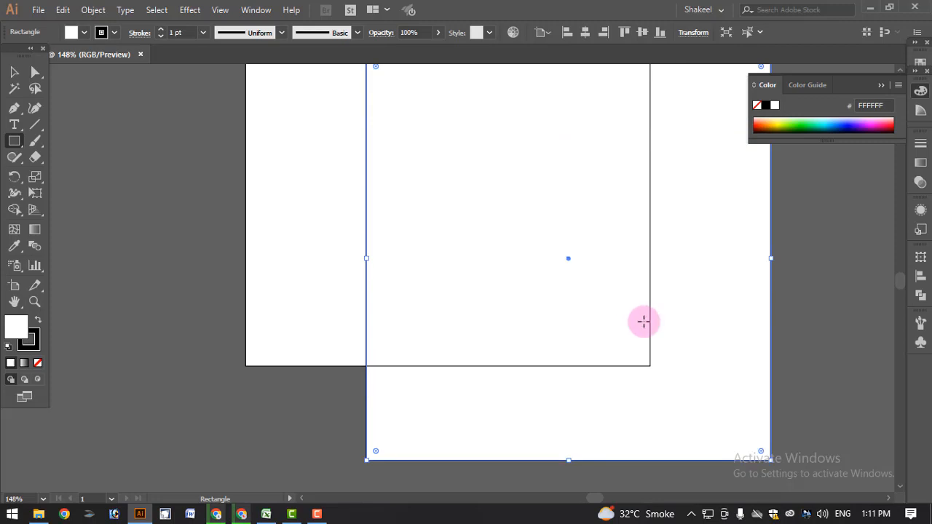
pyautogui.scroll(1, 662, 326)
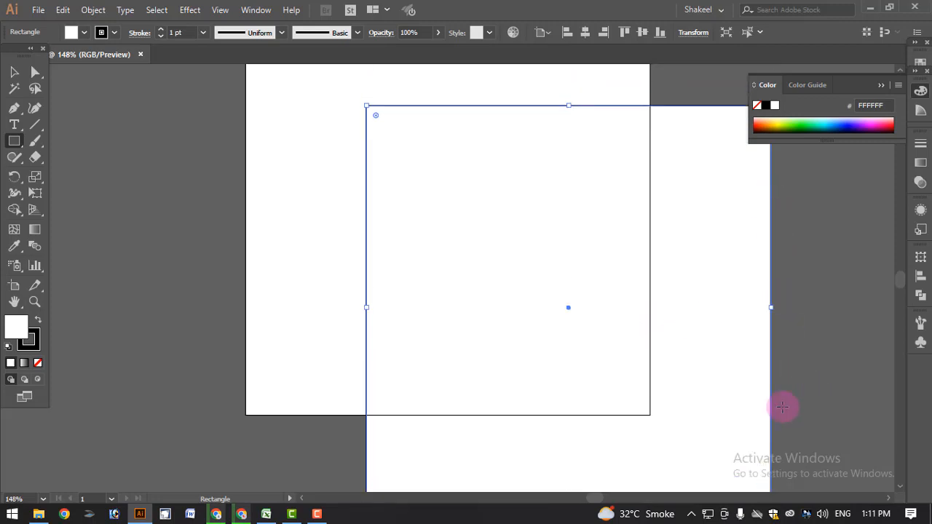
pyautogui.scroll(-2, 782, 406)
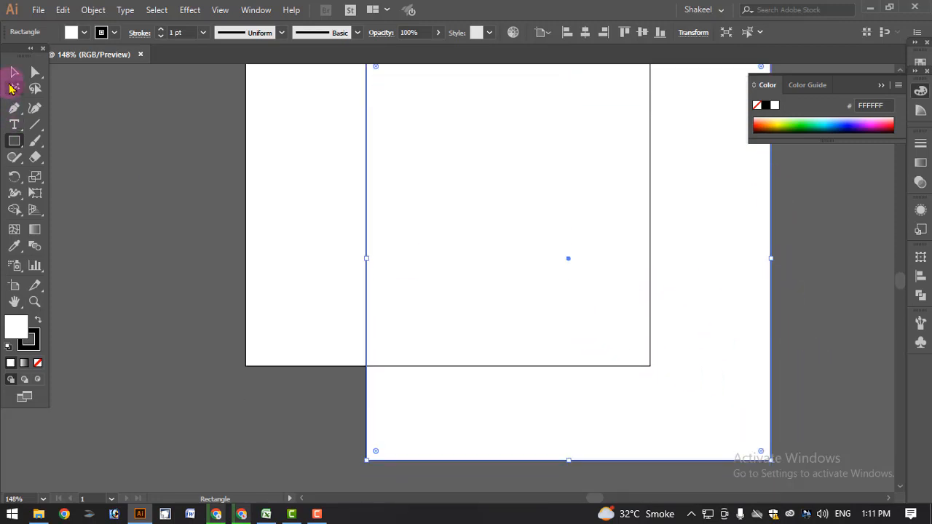
pyautogui.click(14, 73)
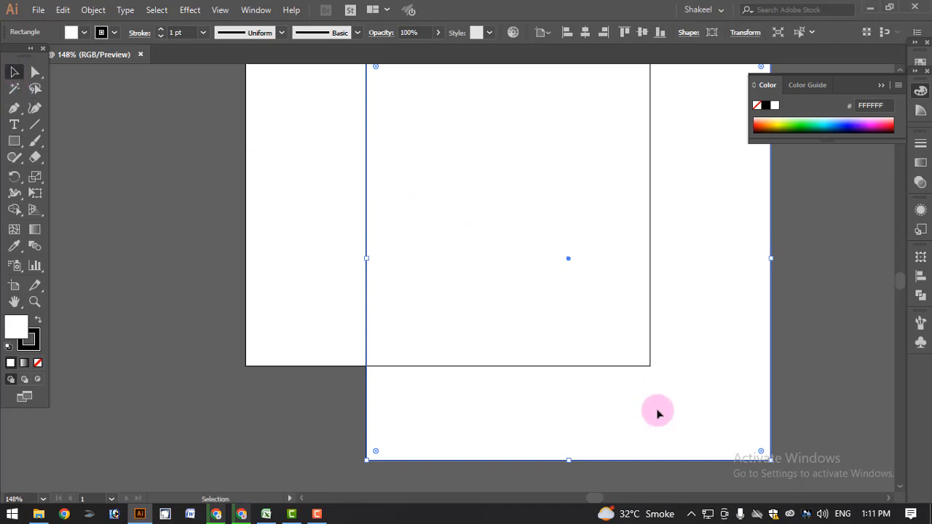
pyautogui.moveTo(657, 412); pyautogui.dragTo(434, 400)
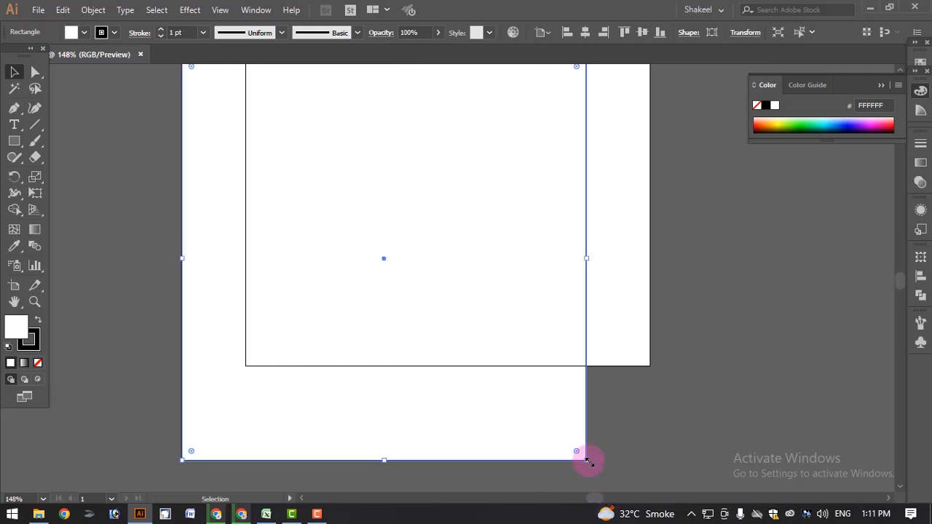
pyautogui.moveTo(586, 460); pyautogui.dragTo(295, 243)
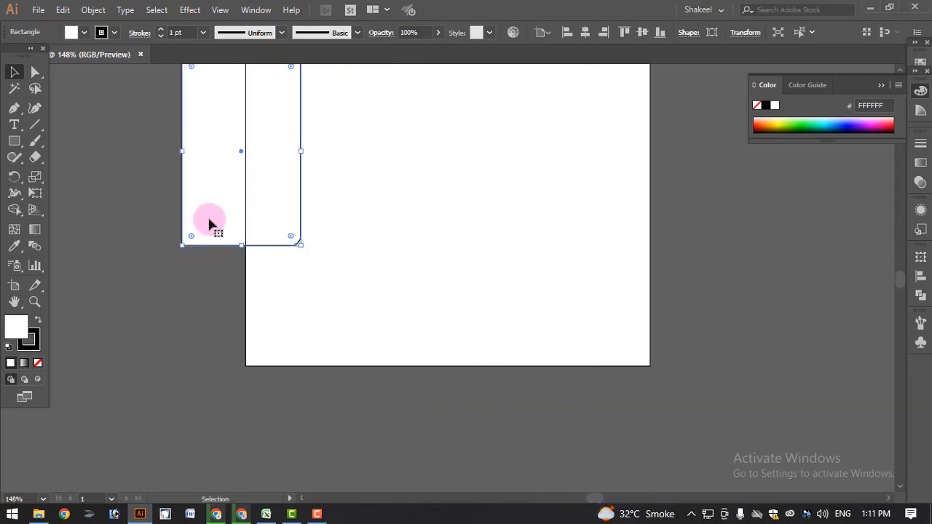
pyautogui.scroll(3, 210, 224)
pyautogui.moveTo(229, 240); pyautogui.dragTo(192, 238)
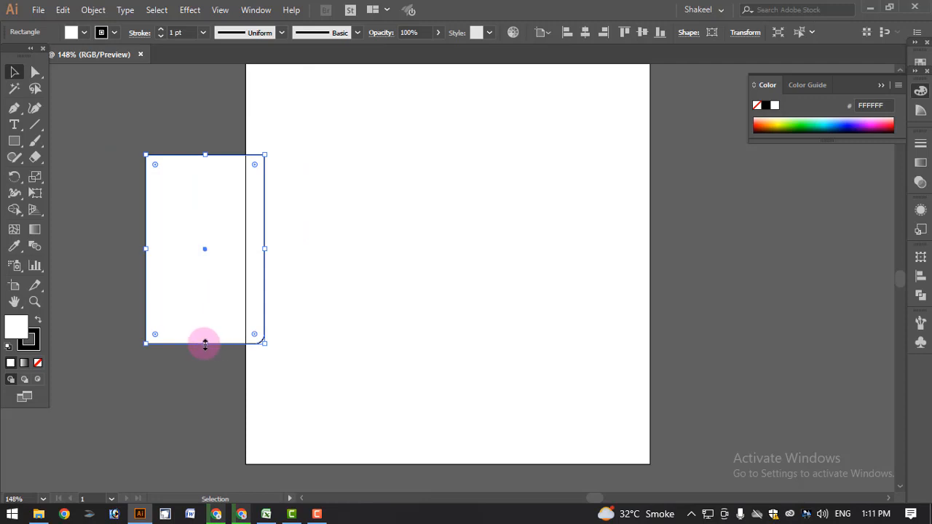
pyautogui.moveTo(205, 344); pyautogui.dragTo(222, 277)
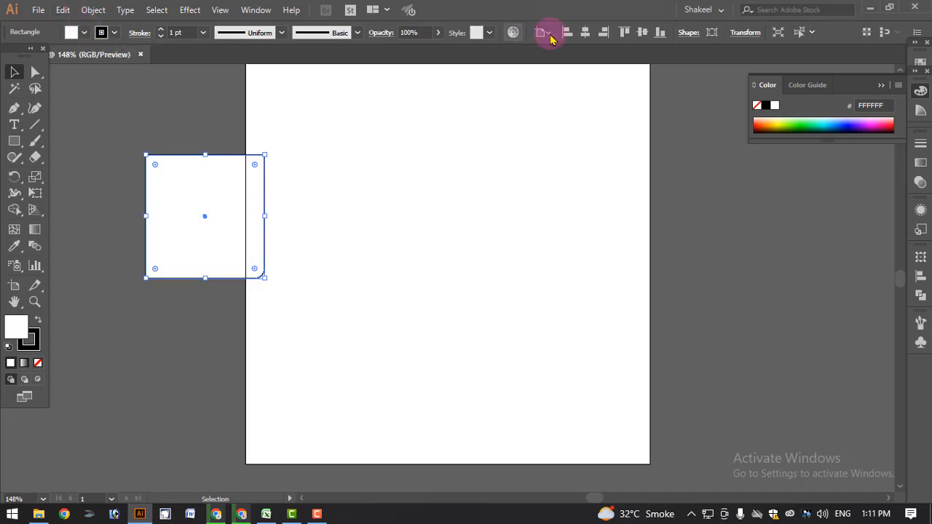
# - Set the rectangle's fill to None
pyautogui.click(85, 32)
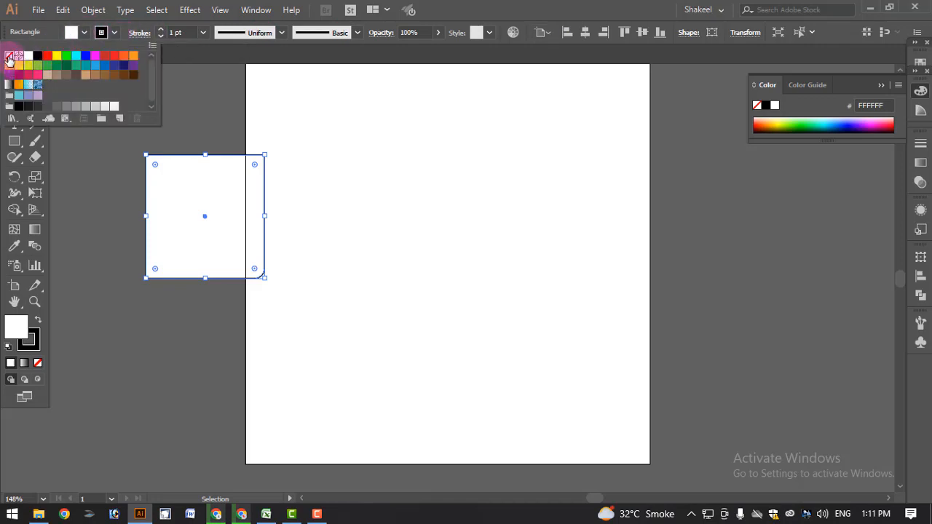
pyautogui.click(9, 56)
pyautogui.click(185, 332)
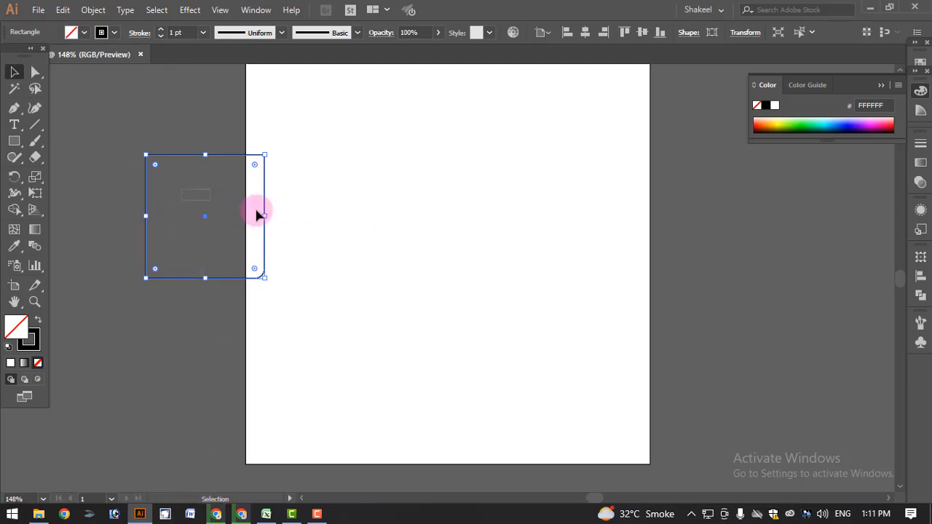
# - Try to move the unfilled rectangle by its empty interior, and shift it slightly right by its outline
pyautogui.click(215, 214)
pyautogui.moveTo(288, 236); pyautogui.dragTo(284, 232)
pyautogui.moveTo(198, 209); pyautogui.dragTo(419, 249)
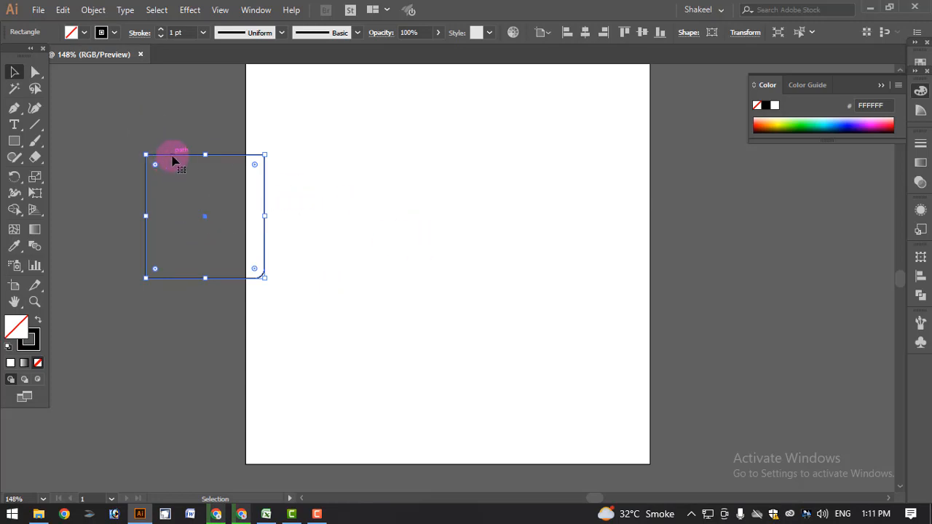
pyautogui.moveTo(172, 158); pyautogui.dragTo(201, 159)
# - Fill the rectangle with white and move it by its interior fully onto the artboard
pyautogui.click(84, 32)
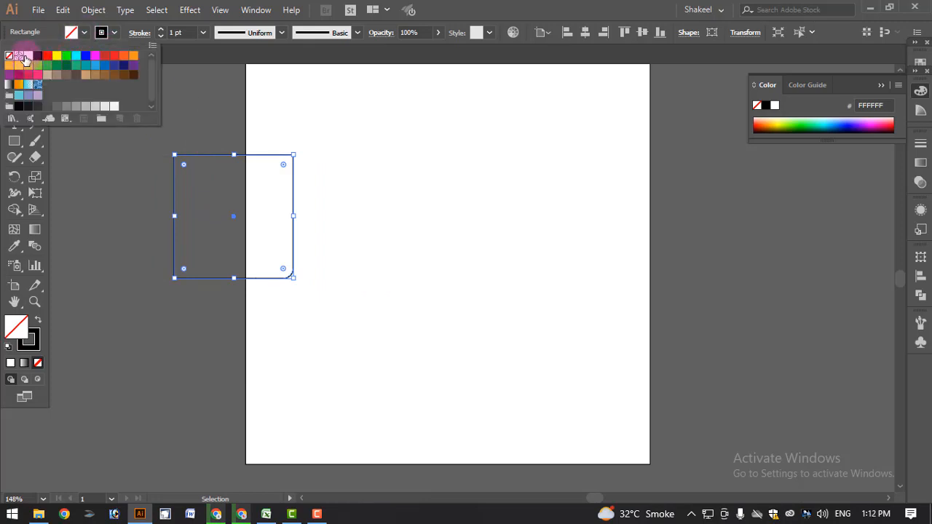
pyautogui.click(28, 55)
pyautogui.click(194, 169)
pyautogui.moveTo(223, 200); pyautogui.dragTo(390, 178)
pyautogui.scroll(3, 437, 189)
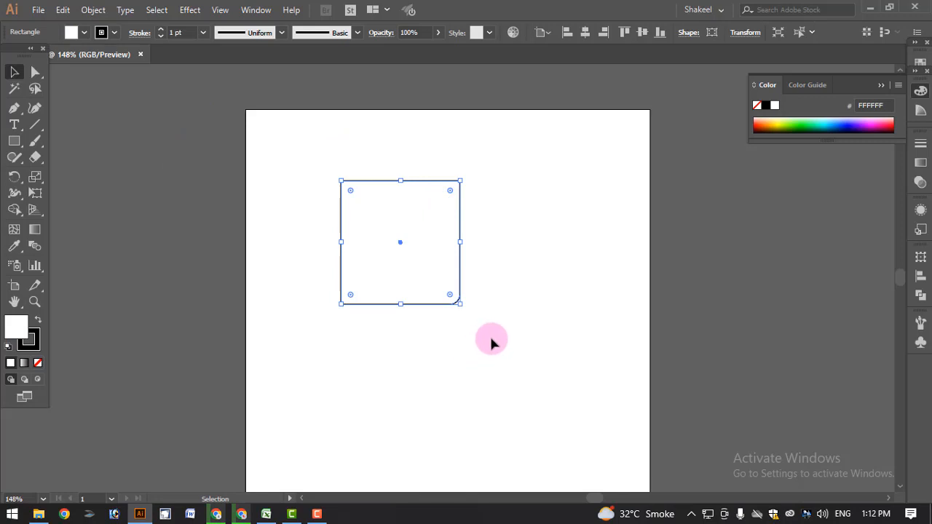
# - Make the rectangle's rounded lower-right corner square and move the shape to the right
pyautogui.click(503, 318)
pyautogui.click(443, 276)
pyautogui.scroll(4, 389, 254)
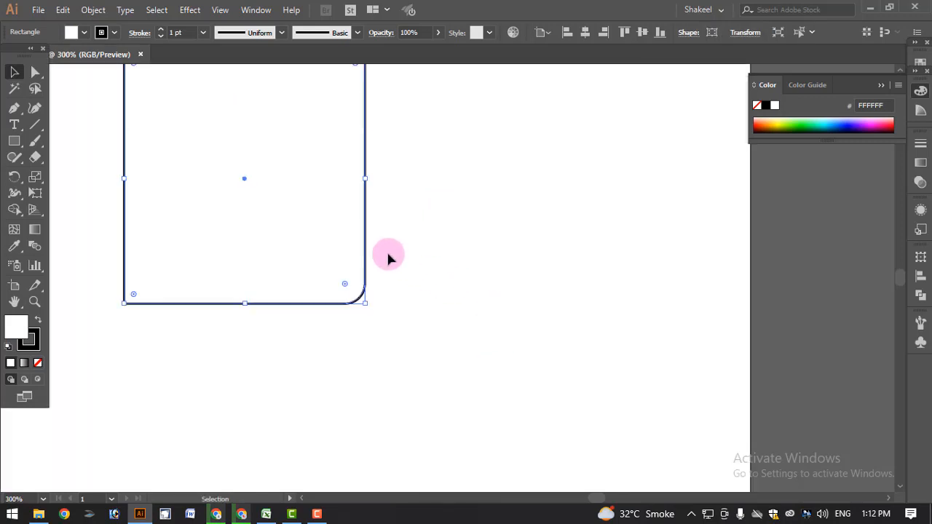
pyautogui.scroll(2, 389, 254)
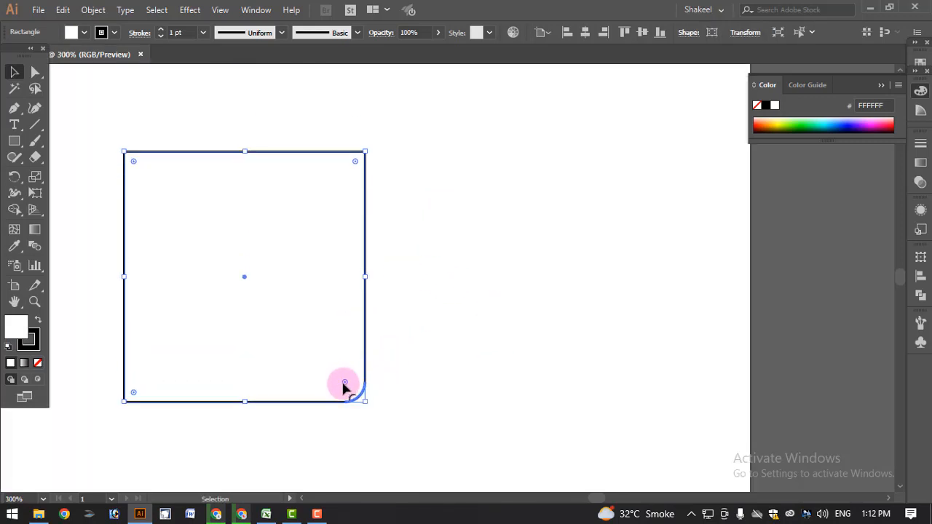
pyautogui.moveTo(346, 386); pyautogui.dragTo(369, 408)
pyautogui.moveTo(275, 152); pyautogui.dragTo(401, 140)
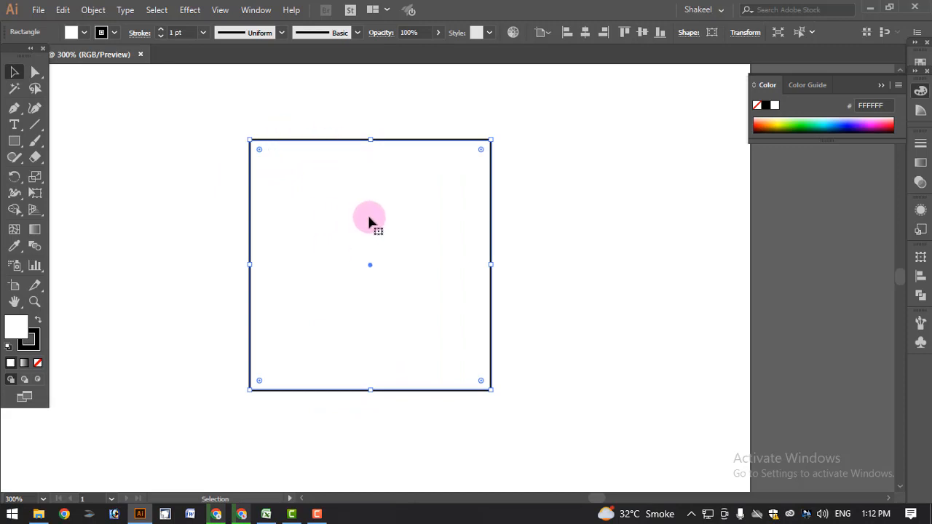
# - Fill the rectangle with bright red and swap its fill and stroke colours
pyautogui.doubleClick(18, 329)
pyautogui.moveTo(453, 188)
pyautogui.mouseDown()
pyautogui.moveTo(458, 157)
pyautogui.moveTo(453, 179)
pyautogui.mouseUp()
pyautogui.click(601, 173)
pyautogui.click(616, 176)
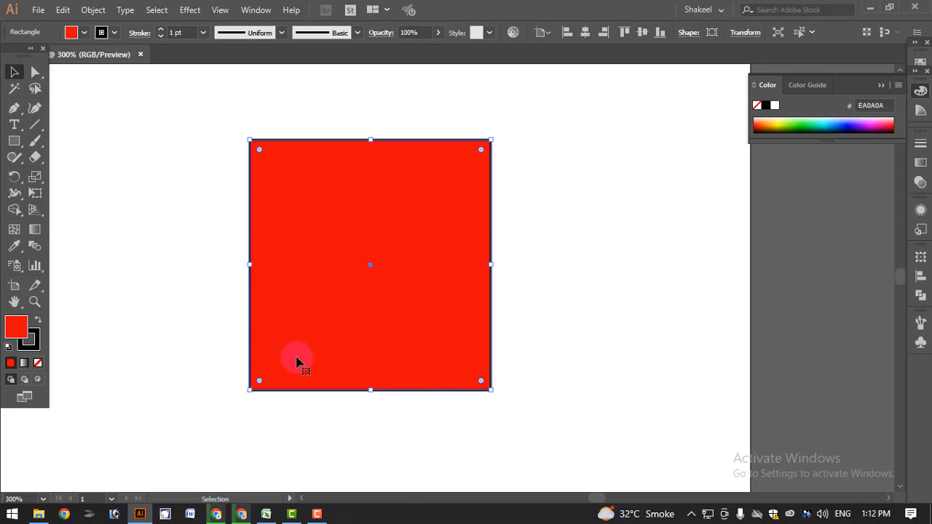
pyautogui.click(38, 320)
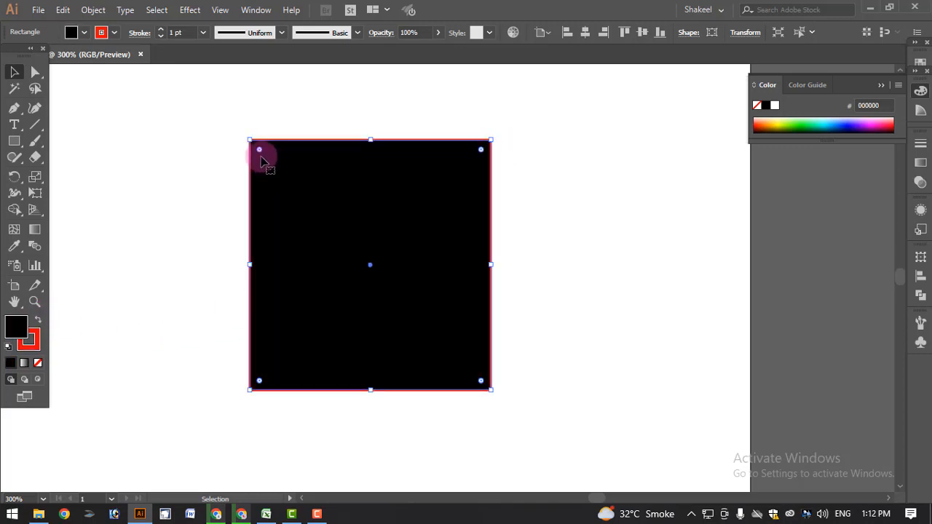
# - Enlarge the rectangle from its upper-left corner and round all four corners
pyautogui.moveTo(250, 139); pyautogui.dragTo(208, 138)
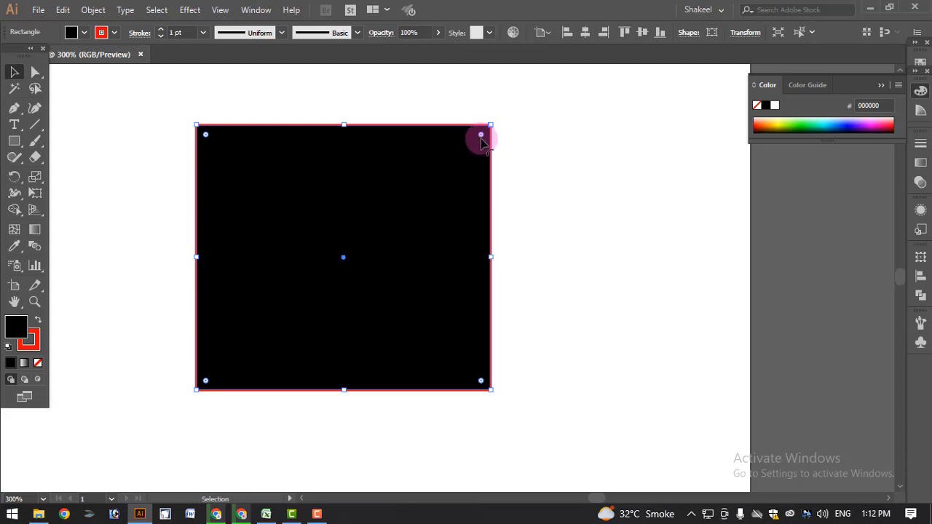
pyautogui.moveTo(481, 136); pyautogui.dragTo(491, 182)
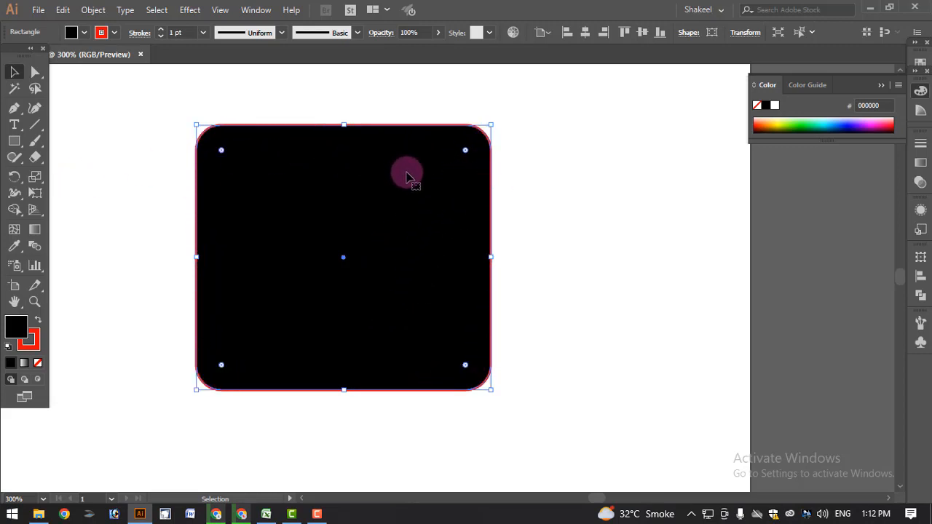
# - Undo the rectangle's corner rounding, enlargement and colour changes
pyautogui.hotkey('ctrl', 'z')
pyautogui.hotkey('ctrl', 'z')
pyautogui.hotkey('ctrl', 'z')
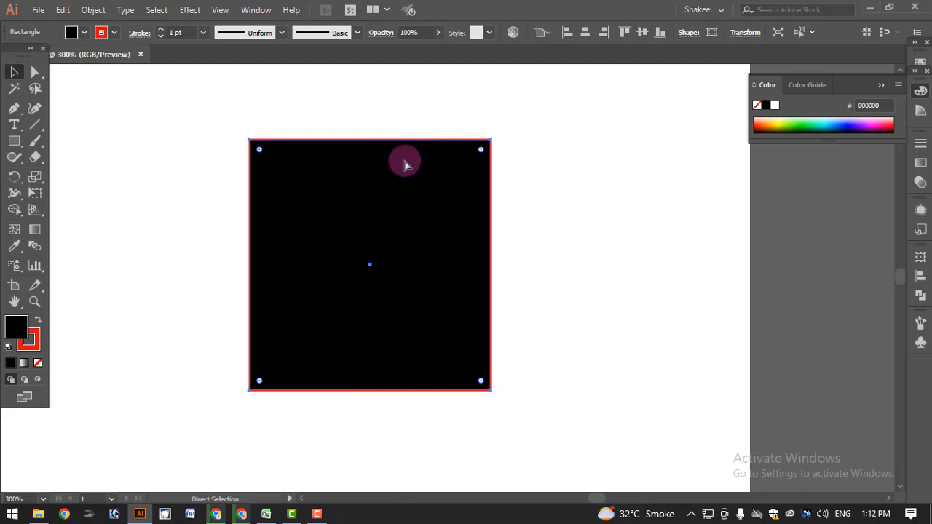
pyautogui.hotkey('ctrl', 'z')
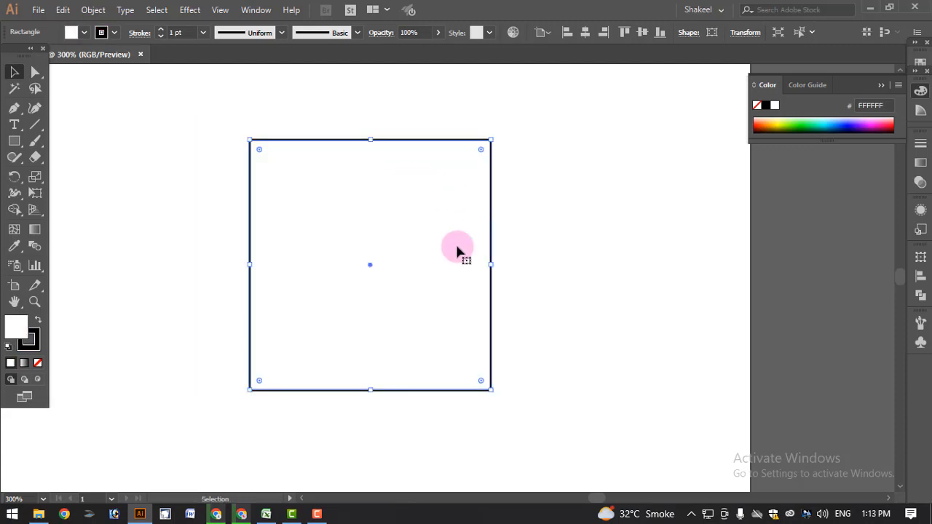
# - Move the rectangle up and to the left, and shrink it to roughly half its width and height
pyautogui.moveTo(462, 252); pyautogui.dragTo(323, 219)
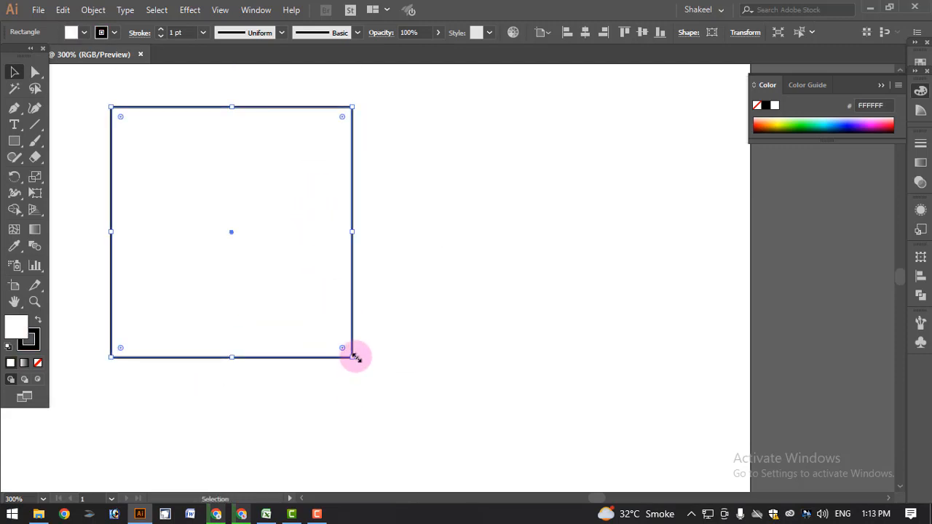
pyautogui.moveTo(354, 356); pyautogui.dragTo(231, 213)
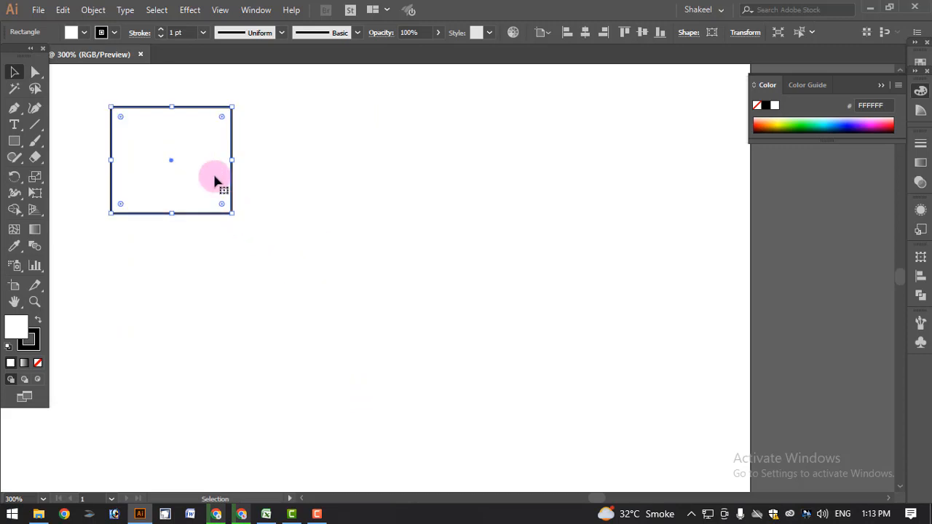
# - Duplicate the rectangle three times, placing copies beside and below it on the artboard
pyautogui.press('alt')
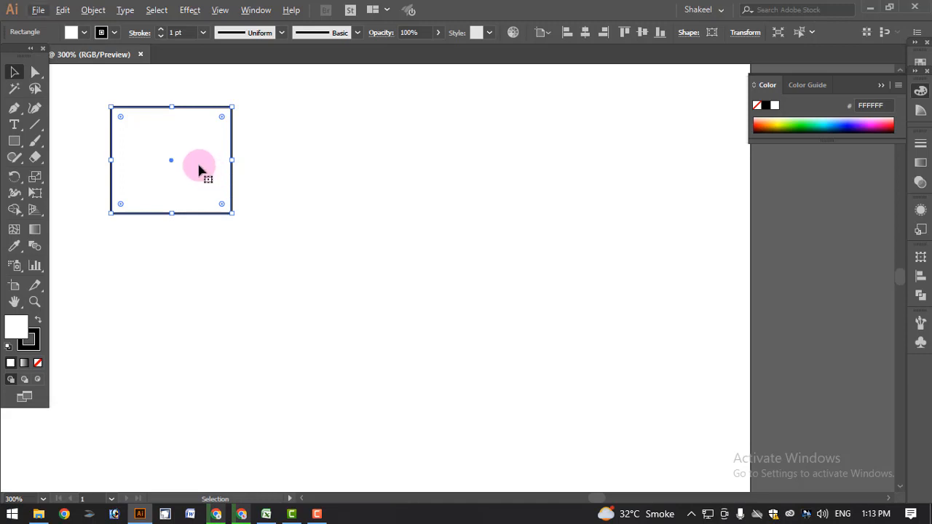
pyautogui.moveTo(201, 169); pyautogui.dragTo(258, 391)
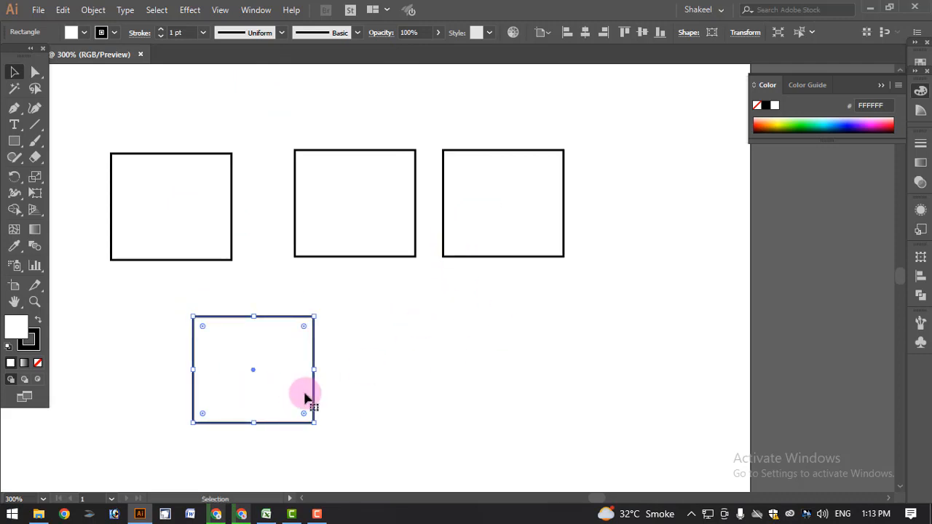
# - Delete the lower, far-right and far-left rectangles, leaving only the middle one
pyautogui.press('Delete')
pyautogui.click(460, 233)
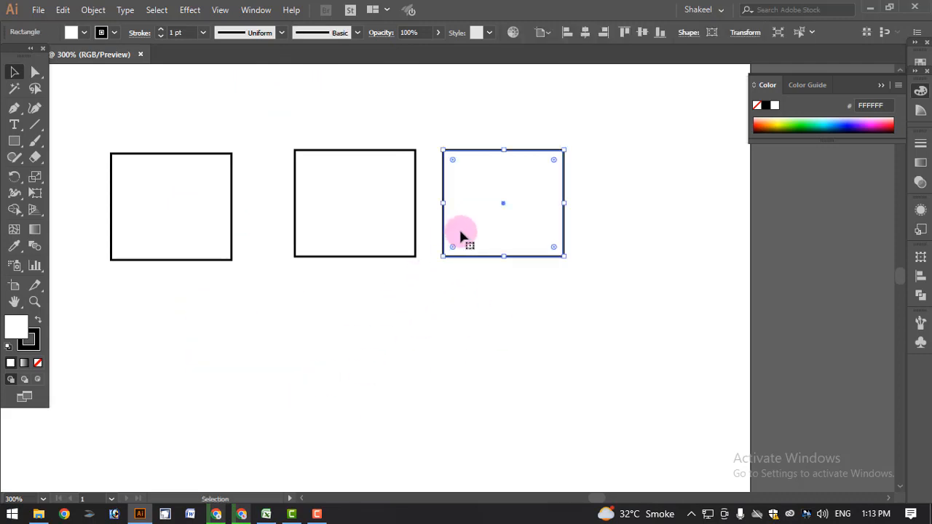
pyautogui.press('Delete')
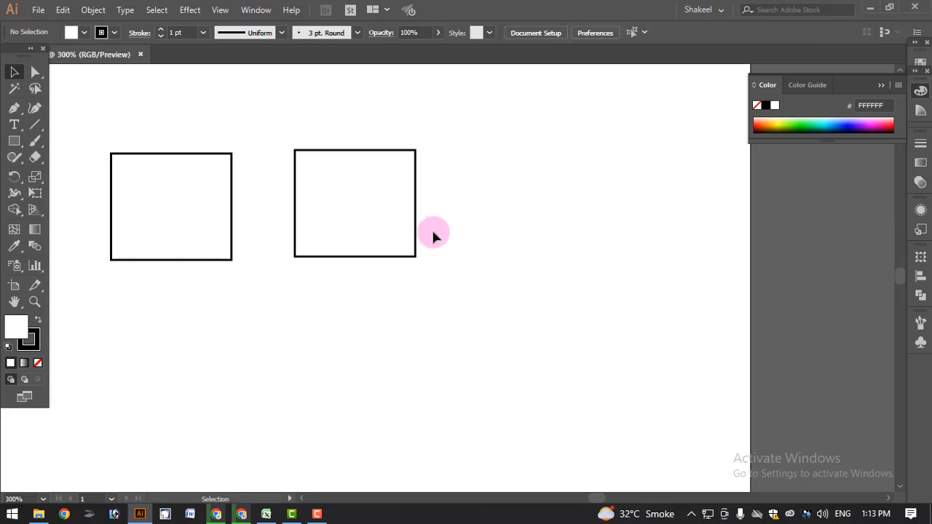
pyautogui.click(230, 230)
pyautogui.press('Delete')
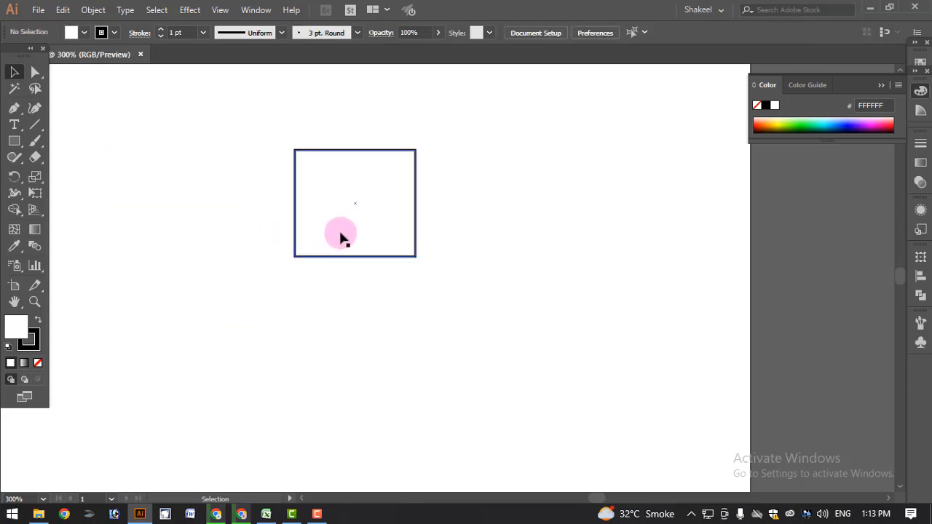
# - Duplicate the rectangle with constrained movement to place level copies on both sides, plus two more copies below
pyautogui.moveTo(341, 230); pyautogui.dragTo(501, 251)
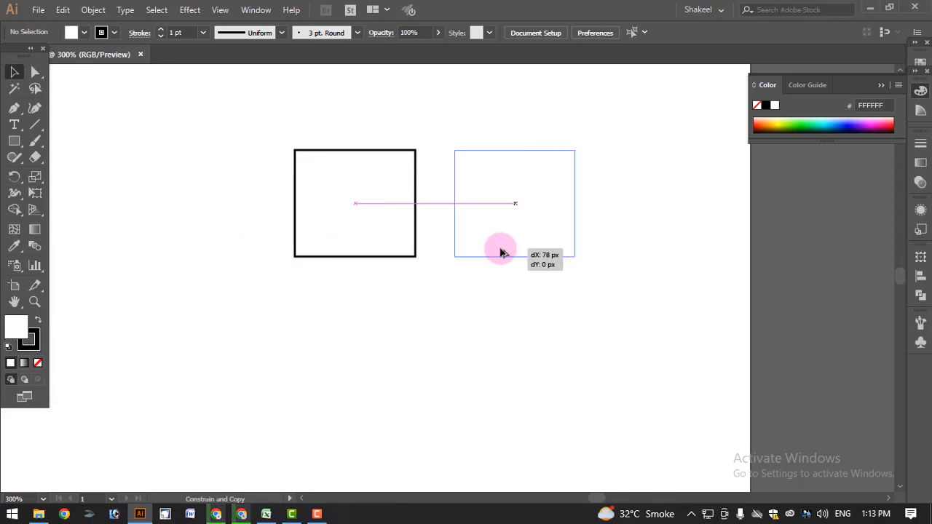
pyautogui.moveTo(501, 252); pyautogui.dragTo(532, 251)
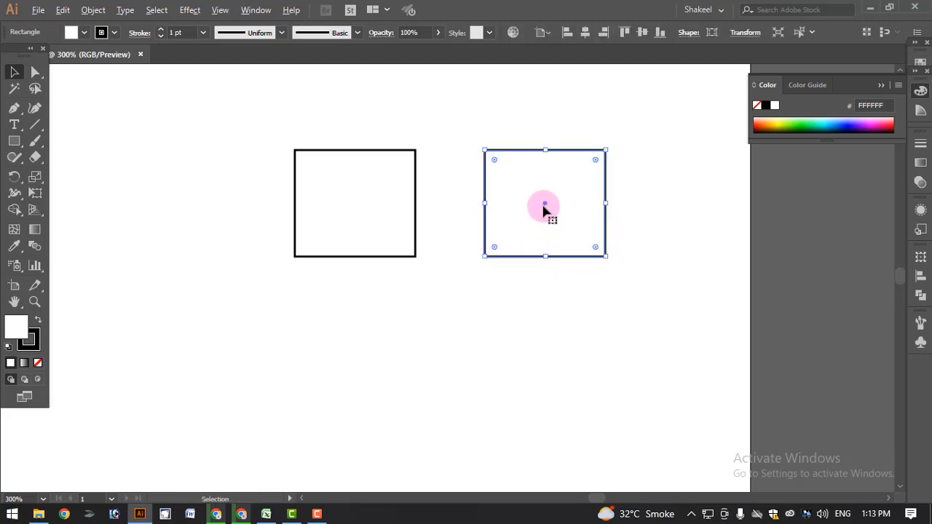
pyautogui.moveTo(543, 210); pyautogui.dragTo(161, 199)
# - Delete the copies beside and below the rectangle, leaving only the upper middle one
pyautogui.press('Delete')
pyautogui.click(509, 198)
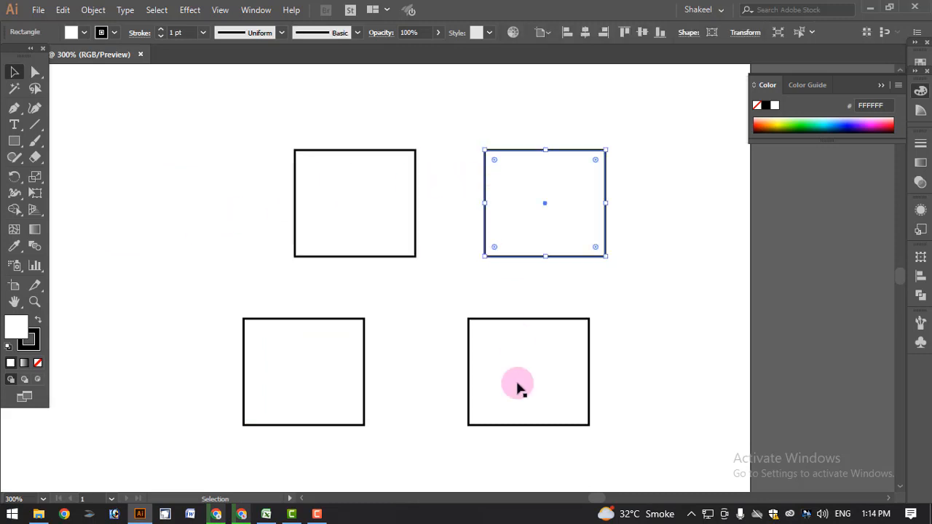
pyautogui.press('Delete')
pyautogui.click(513, 414)
pyautogui.press('Delete')
pyautogui.click(336, 406)
pyautogui.press('Delete')
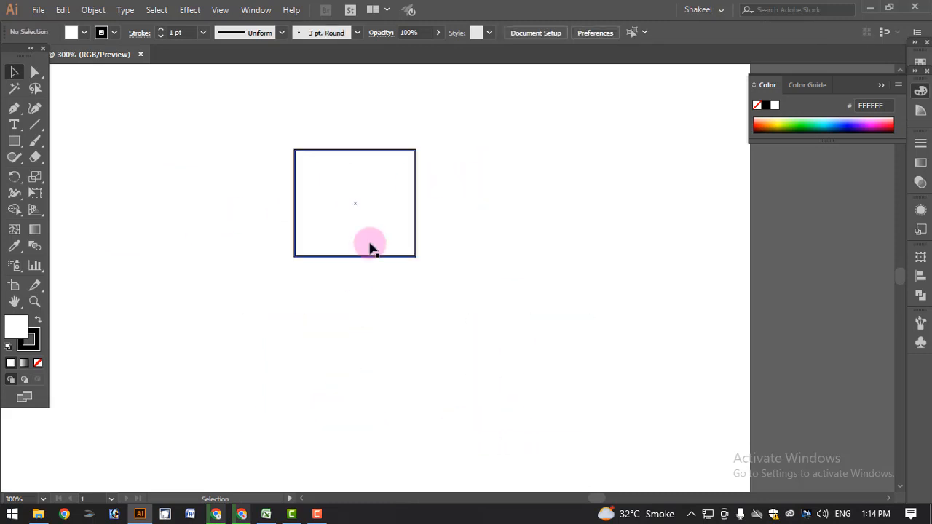
# - Move the rectangle up and to the left and shrink it to less than half its width and height
pyautogui.moveTo(370, 247); pyautogui.dragTo(220, 178)
pyautogui.press('space')
pyautogui.moveTo(286, 313); pyautogui.dragTo(499, 305)
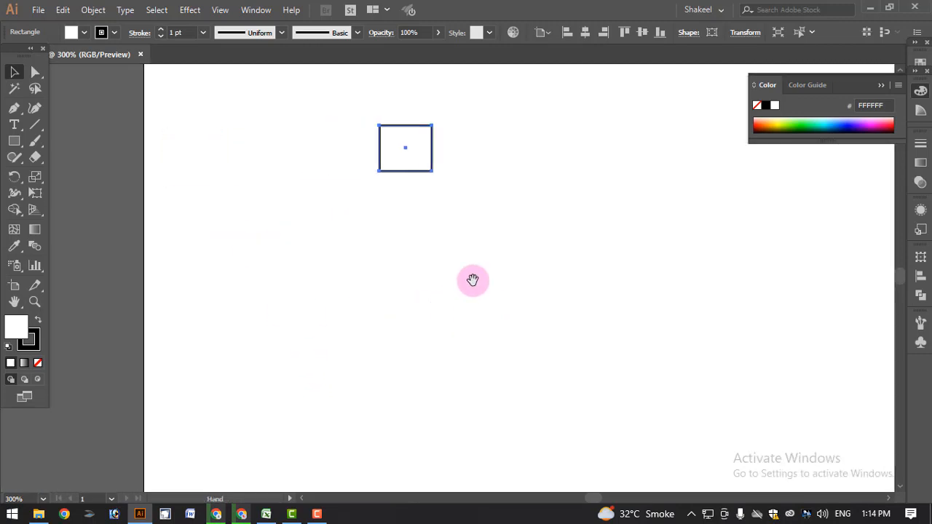
# - Pan around the artboard with the temporary Hand tool from both the Line Segment and Selection tools
pyautogui.click(36, 125)
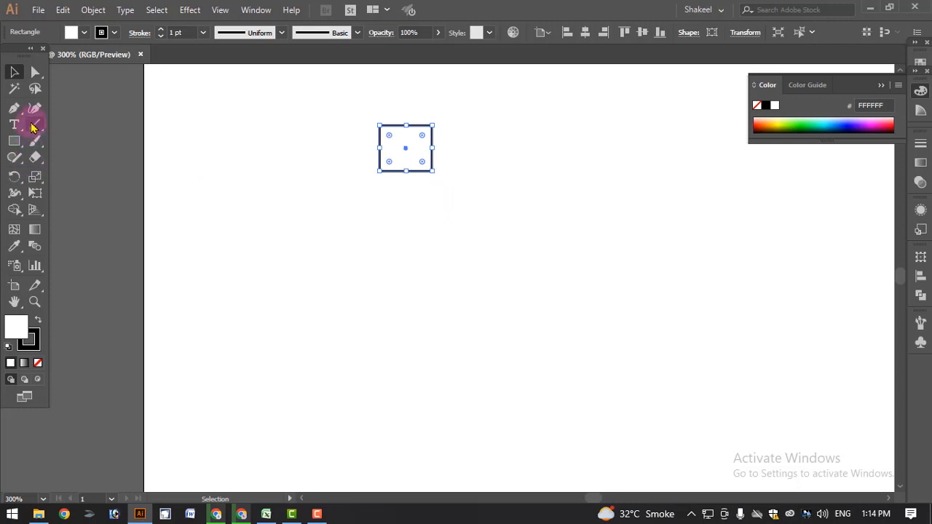
pyautogui.moveTo(219, 171); pyautogui.dragTo(173, 164)
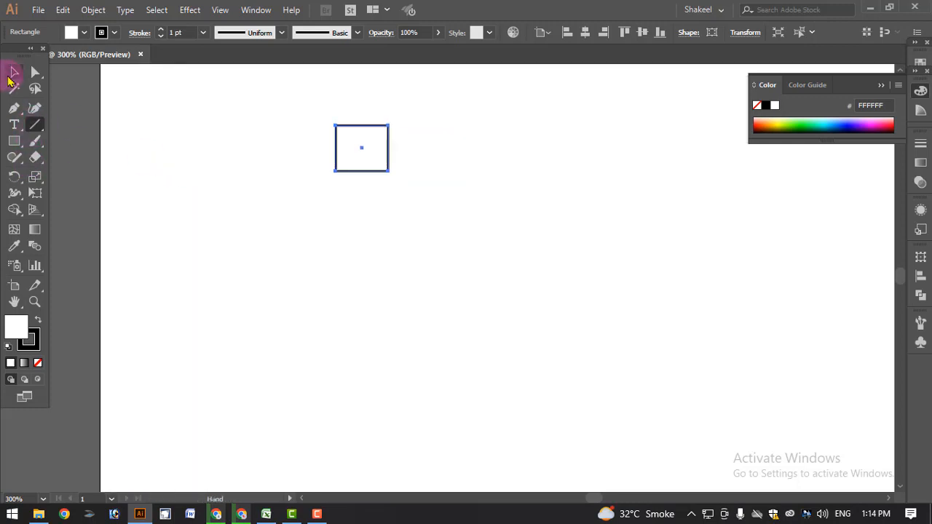
pyautogui.click(14, 72)
pyautogui.press('space')
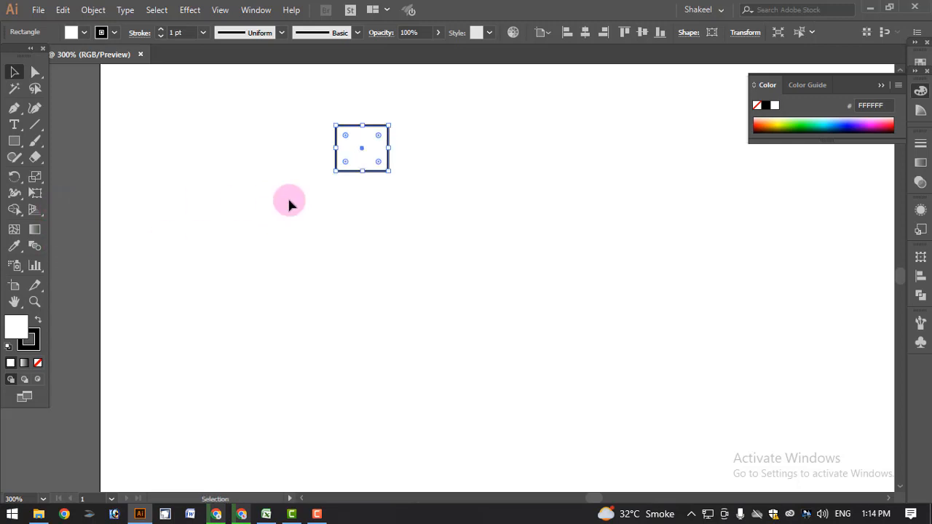
pyautogui.click(14, 301)
pyautogui.moveTo(451, 202)
pyautogui.mouseDown()
pyautogui.moveTo(277, 219)
pyautogui.moveTo(327, 258)
pyautogui.moveTo(545, 229)
pyautogui.moveTo(441, 245)
pyautogui.moveTo(510, 310)
pyautogui.moveTo(293, 283)
pyautogui.moveTo(423, 221)
pyautogui.moveTo(427, 203)
pyautogui.moveTo(489, 214)
pyautogui.moveTo(435, 209)
pyautogui.mouseUp()
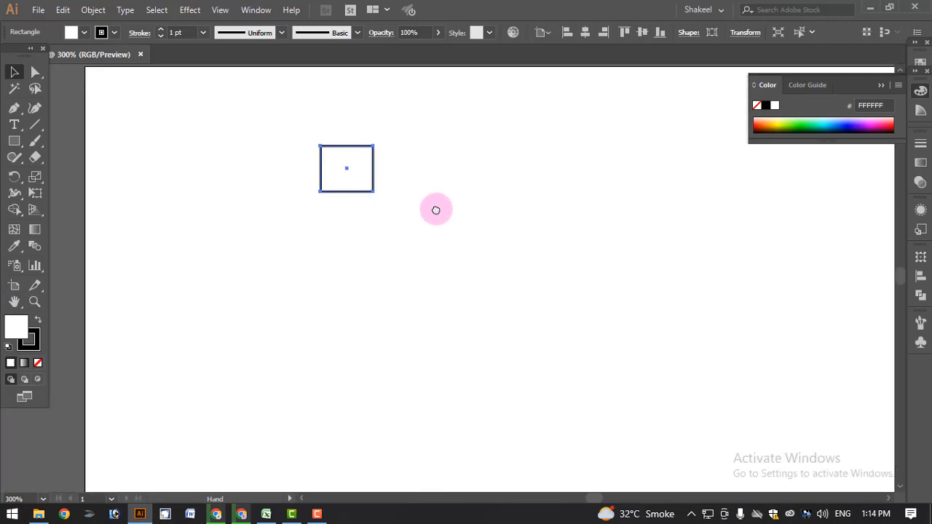
pyautogui.scroll(3, 429, 201)
pyautogui.scroll(-2, 428, 201)
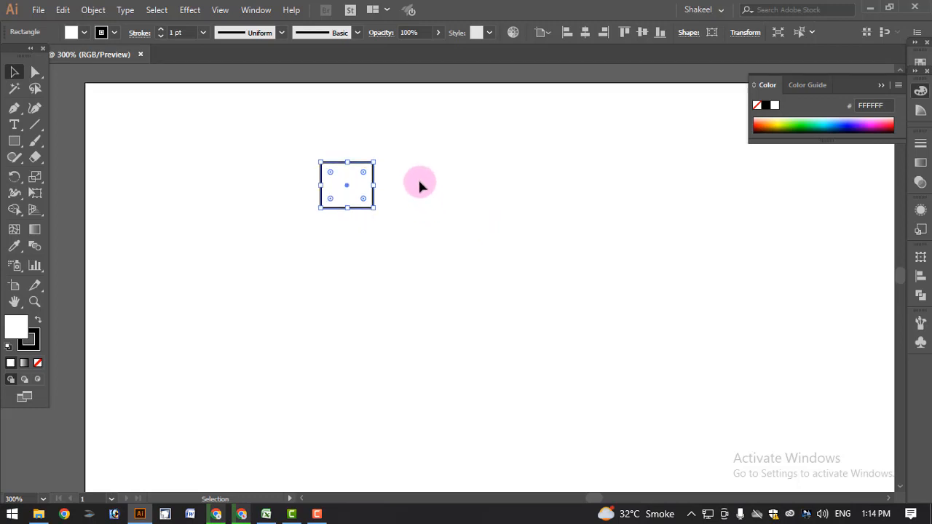
# - Magnify the rectangle up to 1600% with the Zoom tool
pyautogui.press('a')
pyautogui.press('z')
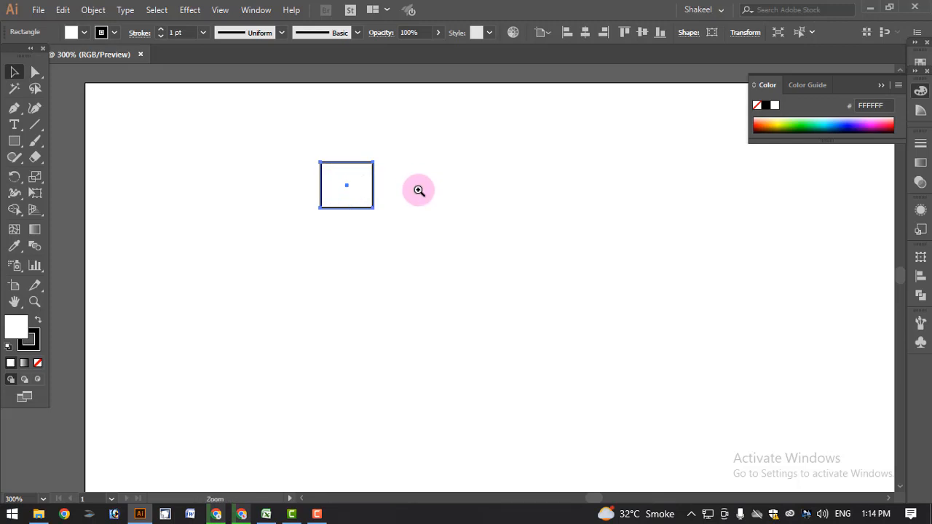
pyautogui.click(370, 191)
pyautogui.click(426, 274)
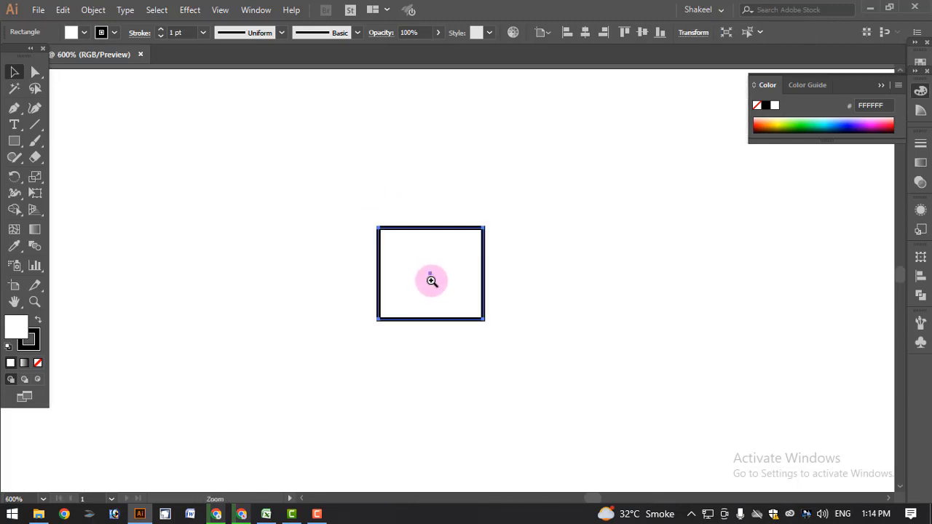
pyautogui.rightClick(428, 277)
pyautogui.click(384, 279)
pyautogui.click(384, 279)
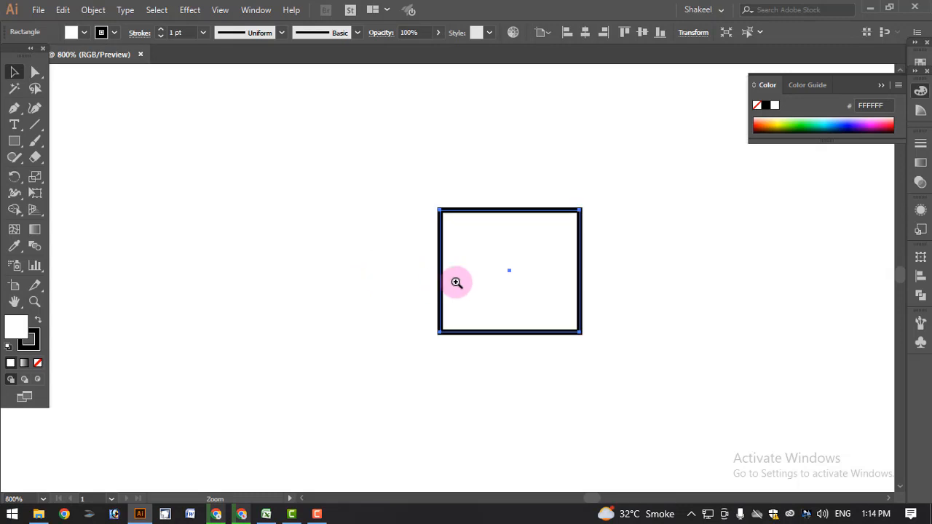
pyautogui.rightClick(661, 290)
pyautogui.click(572, 297)
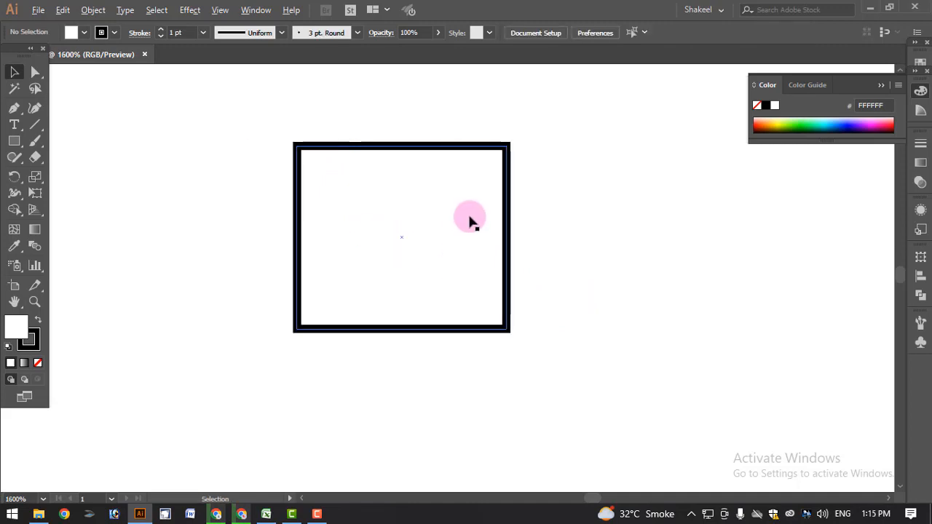
# - Zoom in and out on the rectangle repeatedly while keeping the Selection tool active, between about 400% and 6400%
pyautogui.scroll(3, 470, 222)
pyautogui.scroll(-5, 471, 223)
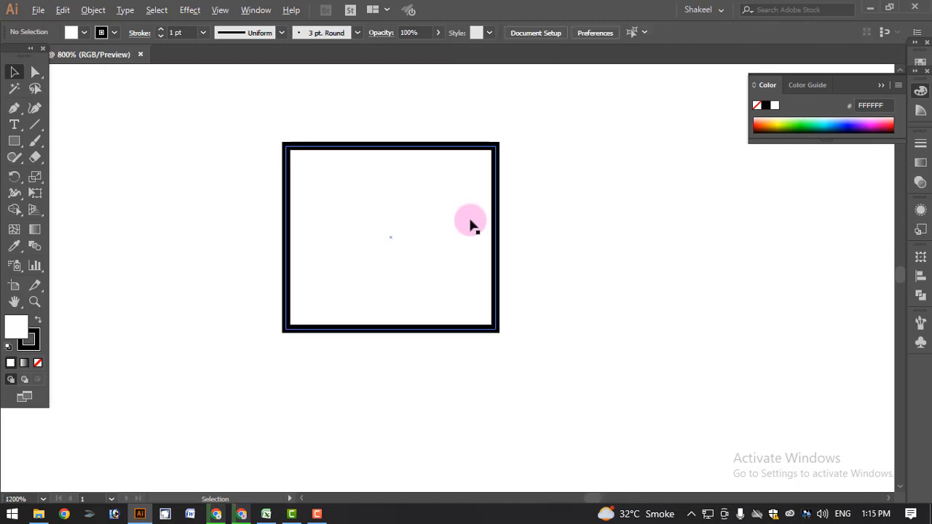
pyautogui.scroll(3, 470, 222)
pyautogui.scroll(4, 470, 222)
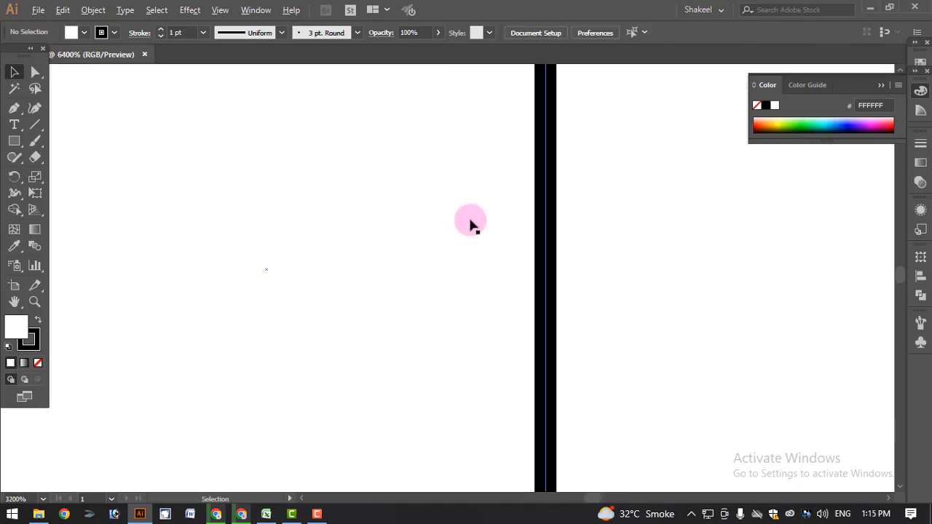
pyautogui.scroll(-3, 470, 222)
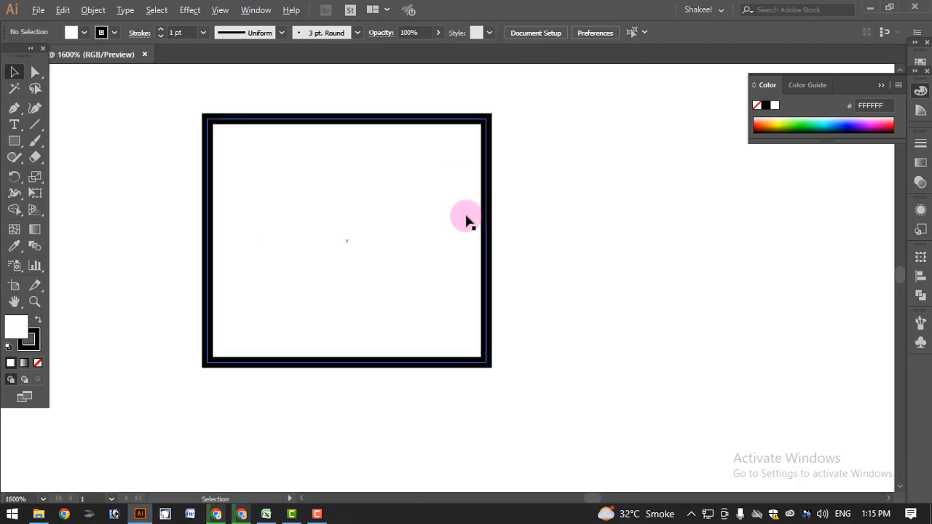
pyautogui.scroll(-6, 438, 166)
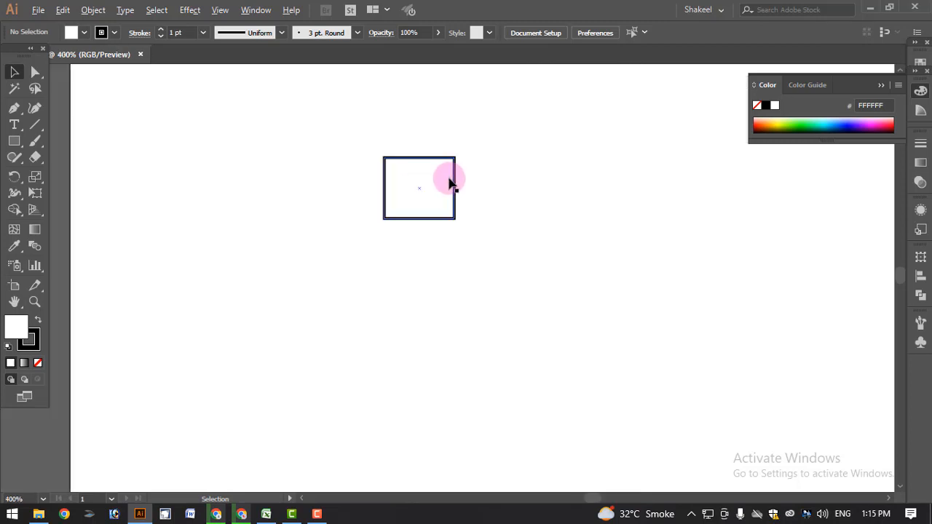
pyautogui.scroll(7, 429, 157)
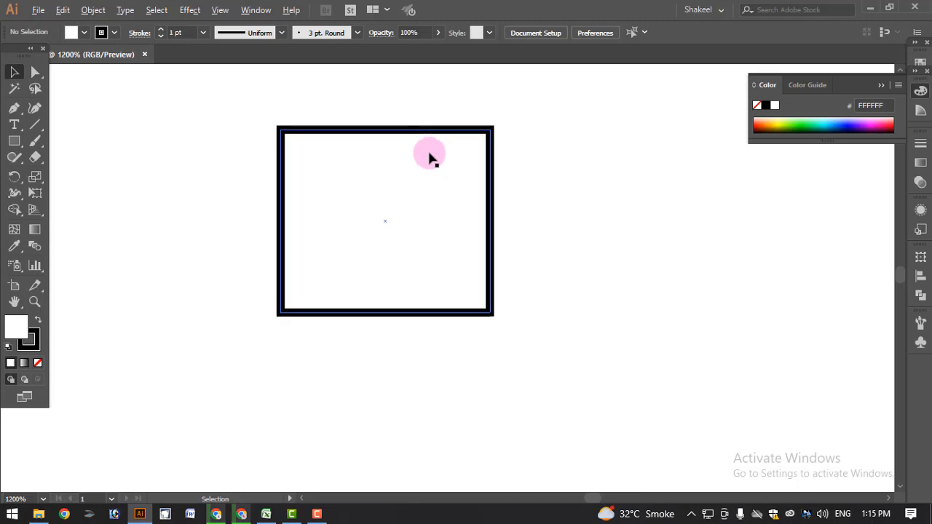
pyautogui.scroll(-3, 433, 164)
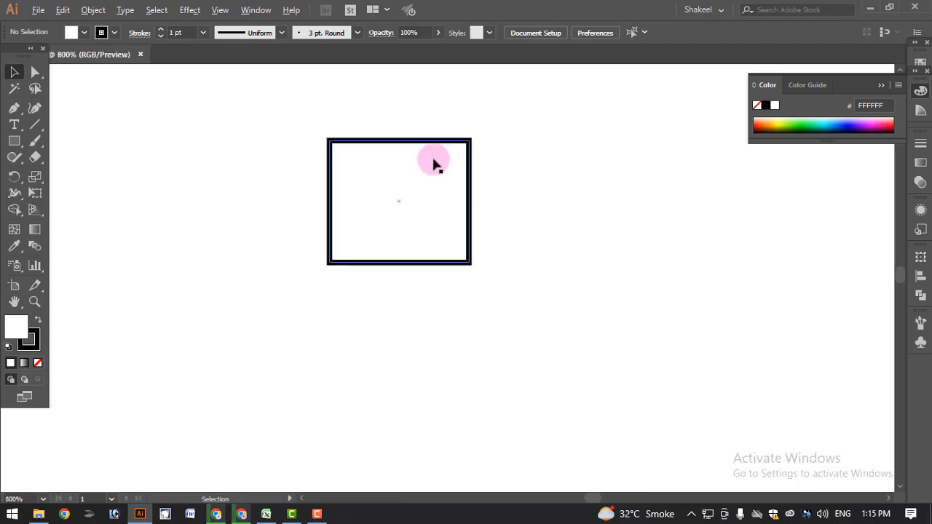
pyautogui.scroll(2, 434, 164)
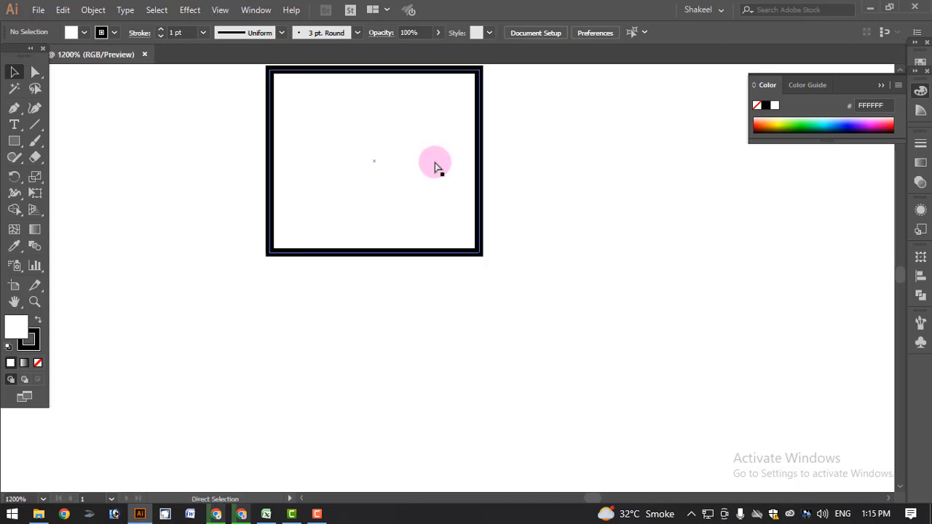
pyautogui.scroll(-3, 435, 164)
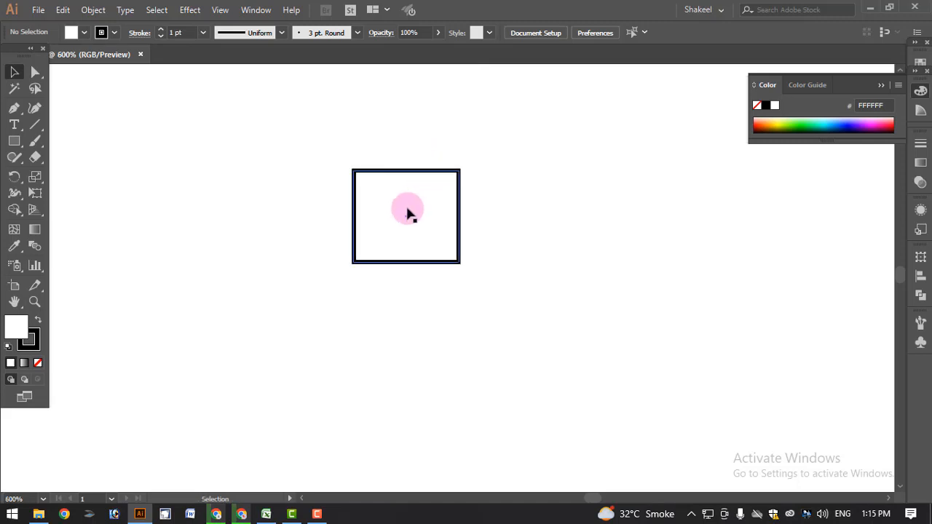
# - Move the rectangle close to the artboard's upper-left corner
pyautogui.press('space')
pyautogui.moveTo(348, 224); pyautogui.dragTo(236, 156)
pyautogui.scroll(2, 330, 204)
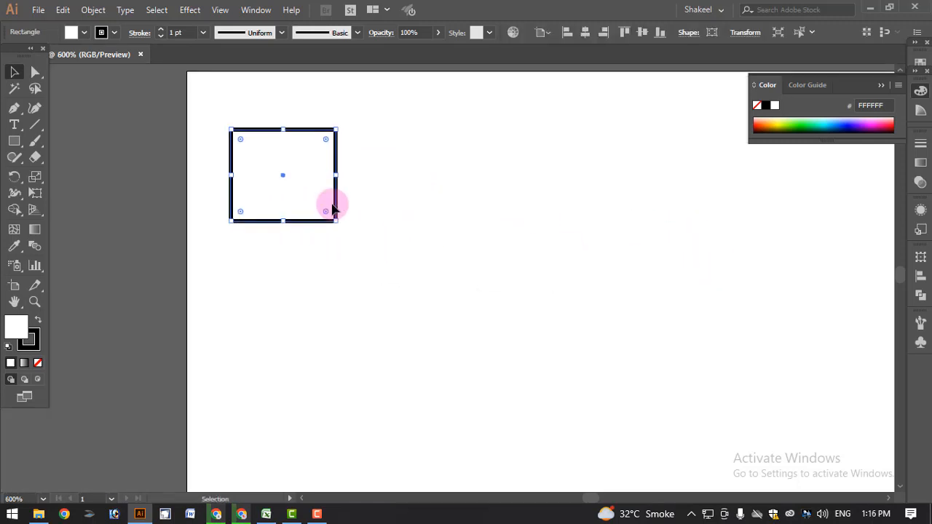
pyautogui.moveTo(308, 131); pyautogui.dragTo(294, 107)
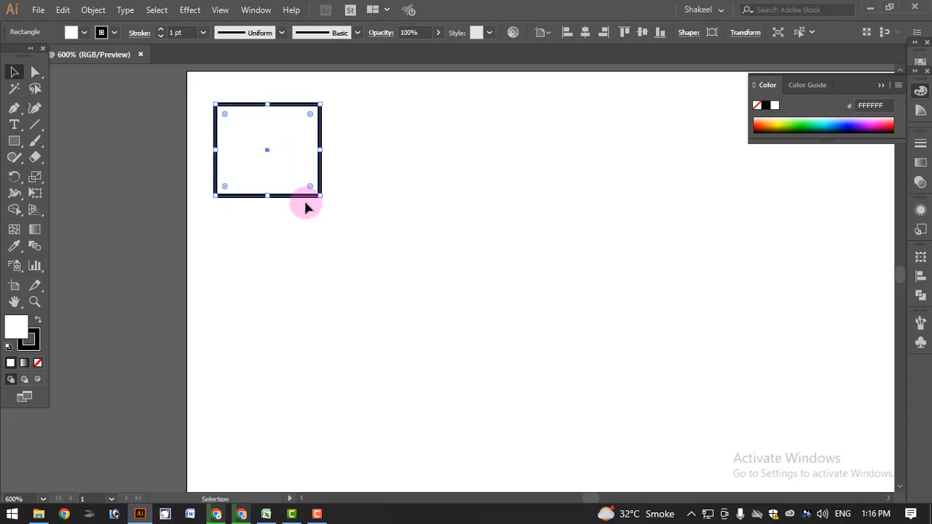
# - Duplicate the rectangle straight below itself with a small gap, and repeat the duplication twice
pyautogui.moveTo(297, 197); pyautogui.dragTo(296, 310)
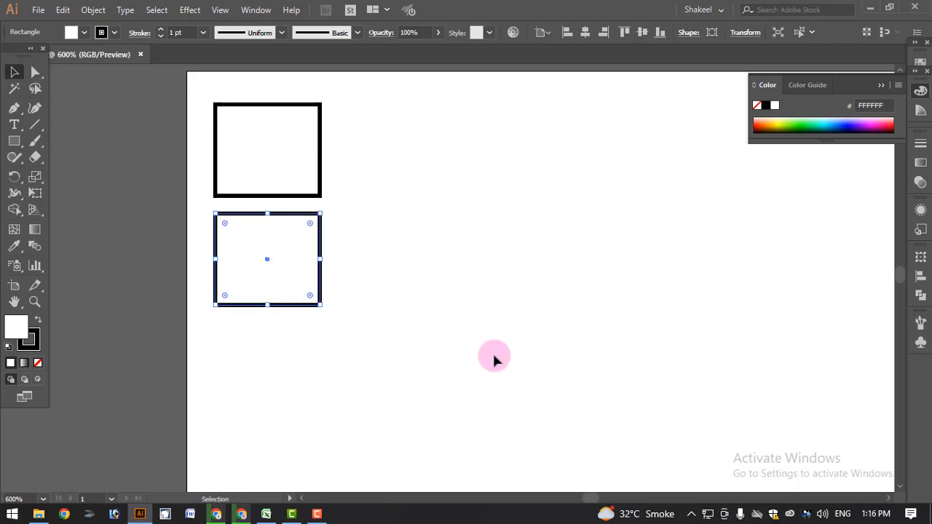
pyautogui.hotkey('ctrl', 'd')
pyautogui.hotkey('ctrl', 'd')
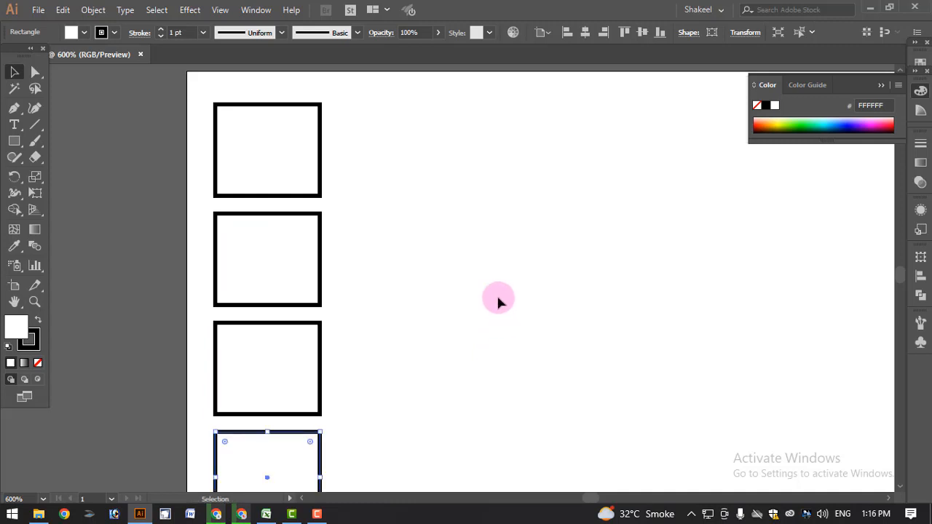
# - Repeat the duplication down the artboard's left edge until the column holds 14 evenly spaced rectangles
pyautogui.hotkey('ctrl', '-')
pyautogui.hotkey('ctrl', '-')
pyautogui.hotkey('ctrl', '-')
pyautogui.hotkey('ctrl', '-')
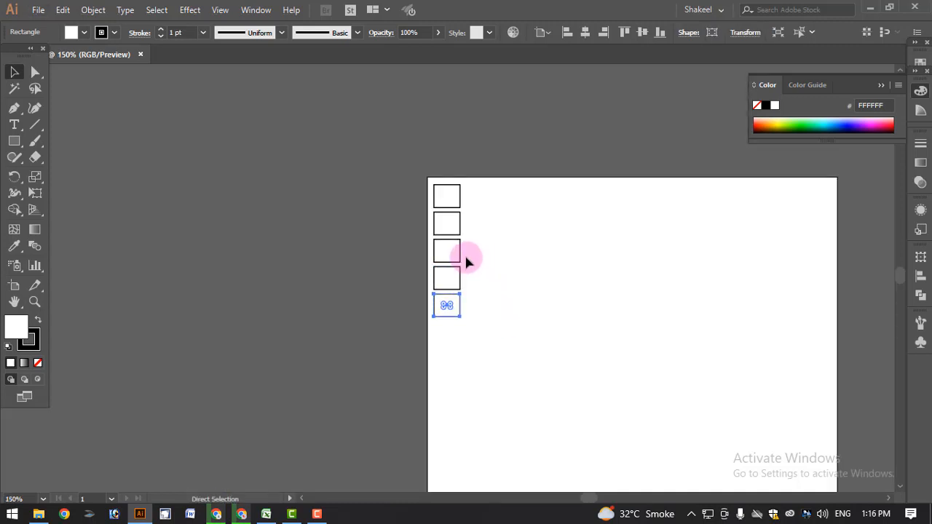
pyautogui.hotkey('ctrl', 'd')
pyautogui.hotkey('ctrl', 'd')
pyautogui.hotkey('ctrl', 'd')
pyautogui.hotkey('ctrl', 'd')
pyautogui.hotkey('ctrl', 'd')
pyautogui.scroll(-1, 505, 249)
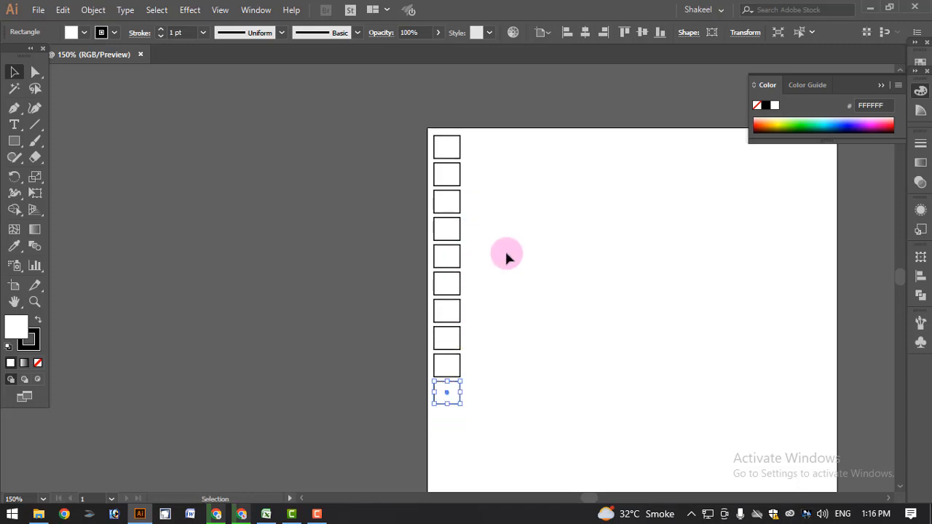
pyautogui.hotkey('ctrl', 'd')
pyautogui.hotkey('ctrl', 'd')
pyautogui.scroll(-1, 505, 240)
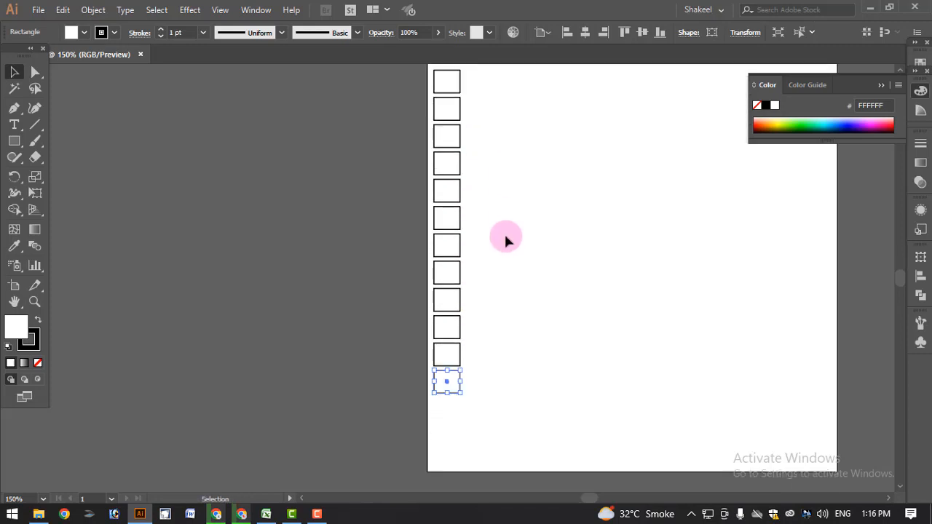
pyautogui.hotkey('ctrl', 'd')
pyautogui.hotkey('ctrl', 'd')
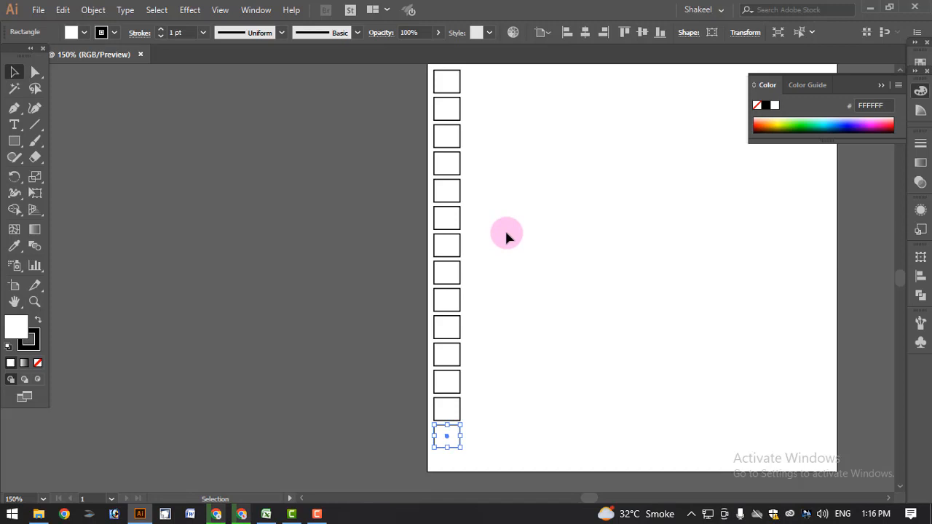
# - Duplicate the whole column of rectangles directly to its right with a small gap
pyautogui.scroll(1, 505, 227)
pyautogui.moveTo(427, 75); pyautogui.dragTo(508, 464)
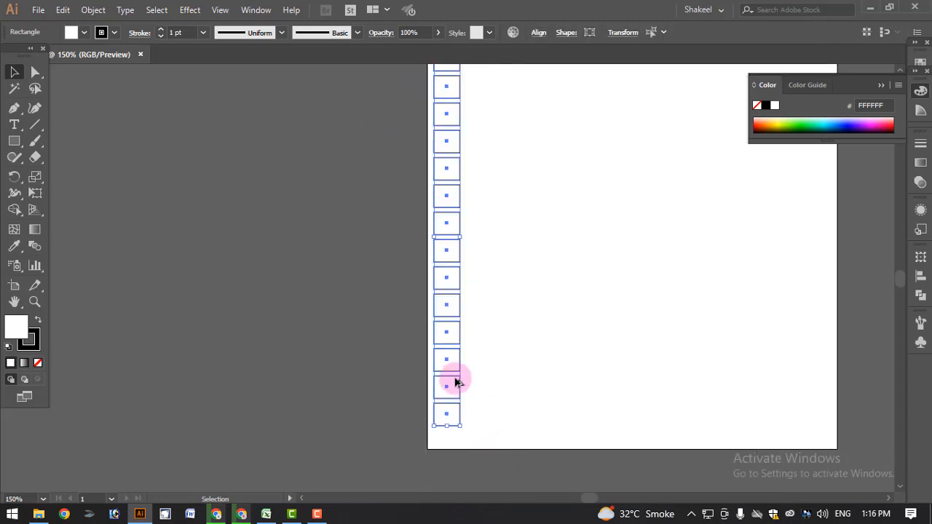
pyautogui.moveTo(454, 286); pyautogui.dragTo(489, 286)
# - Repeat the column duplication across the artboard until there are ten columns of rectangles
pyautogui.hotkey('ctrl', 'd')
pyautogui.hotkey('ctrl', 'd')
pyautogui.hotkey('ctrl', 'd')
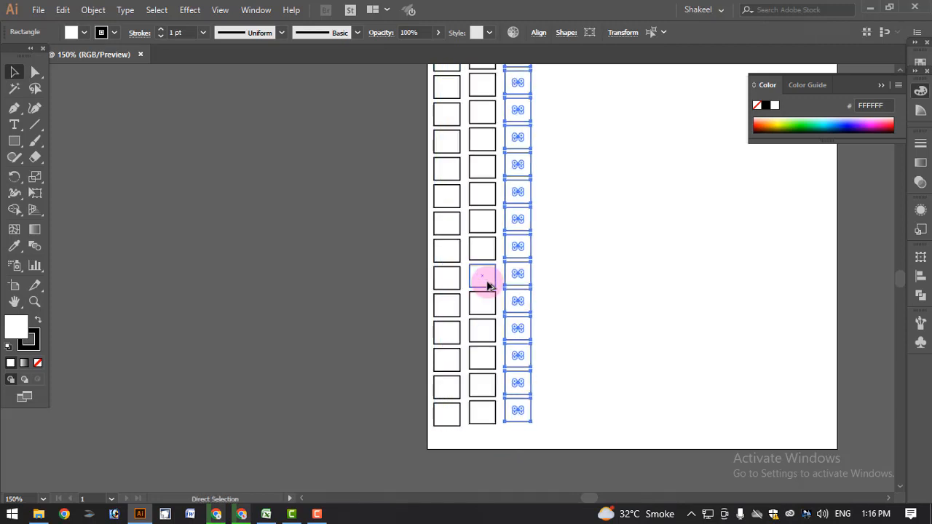
pyautogui.hotkey('ctrl', 'd')
pyautogui.hotkey('ctrl', 'd')
pyautogui.hotkey('ctrl', 'd')
pyautogui.hotkey('ctrl', 'd')
pyautogui.hotkey('ctrl', 'd')
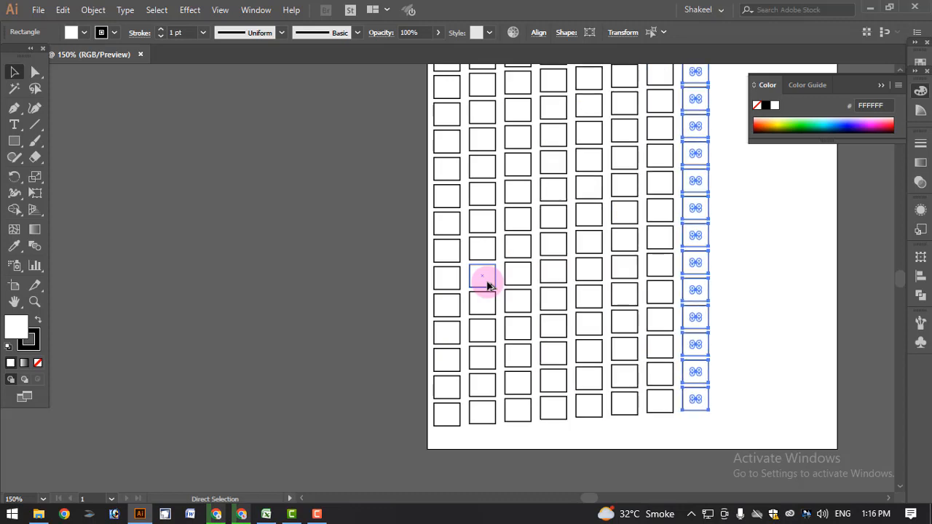
pyautogui.scroll(2, 798, 282)
pyautogui.scroll(1, 798, 282)
pyautogui.scroll(-9, 729, 143)
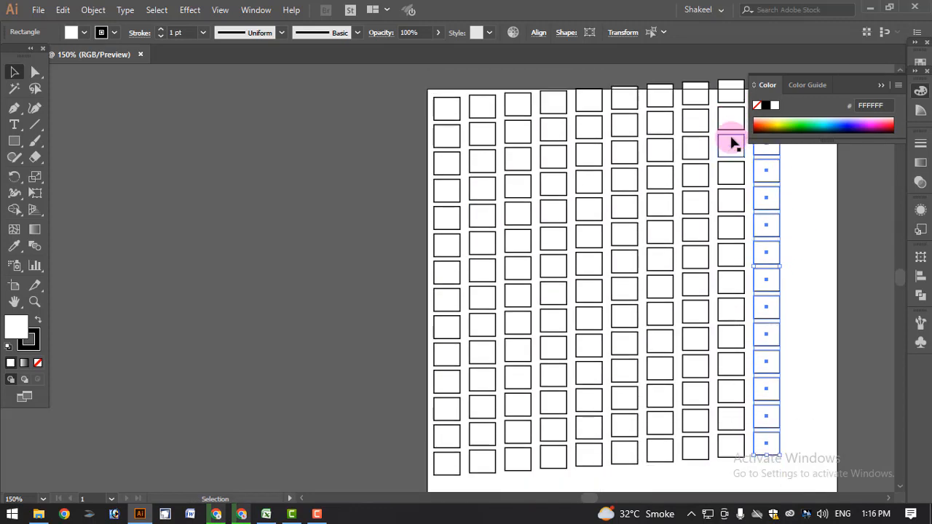
pyautogui.scroll(4, 730, 143)
pyautogui.scroll(3, 730, 146)
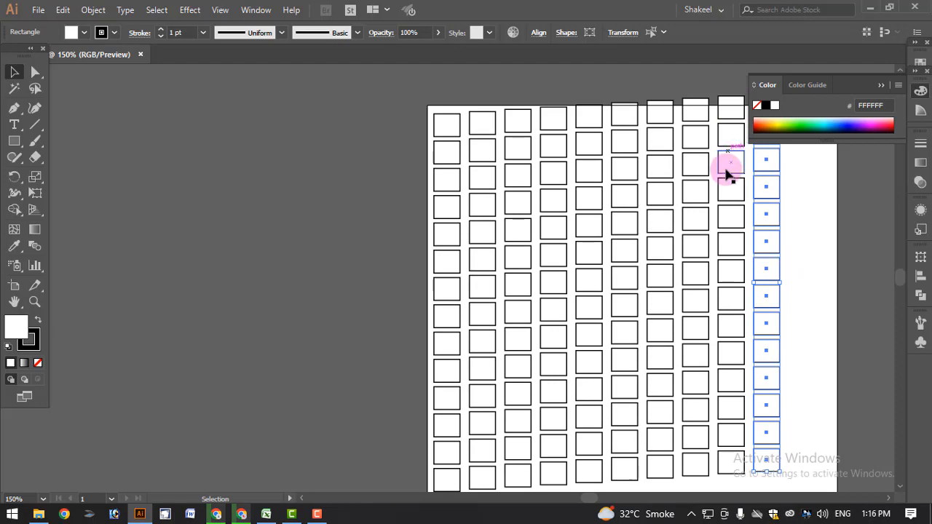
# - Fill all the rectangles below the uppermost rows with turquoise (2AFFCA) and deselect them
pyautogui.moveTo(366, 181); pyautogui.dragTo(865, 459)
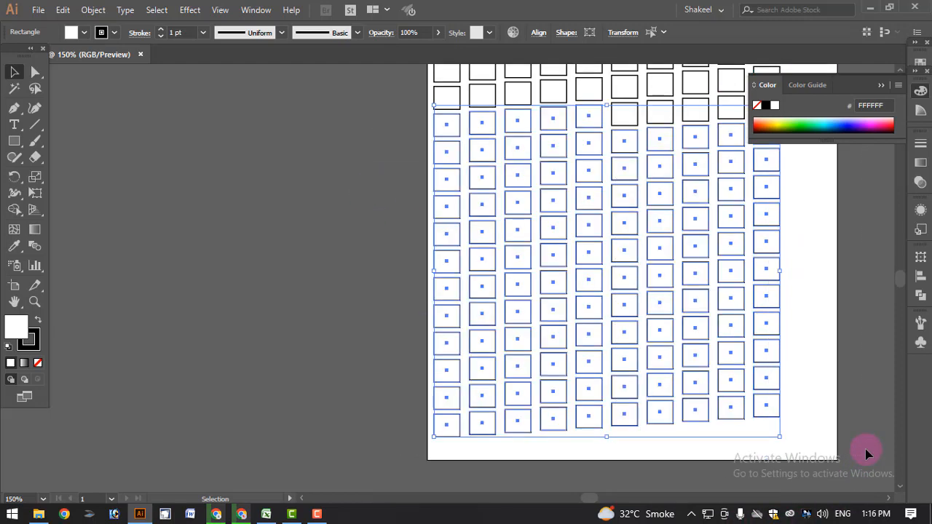
pyautogui.click(819, 120)
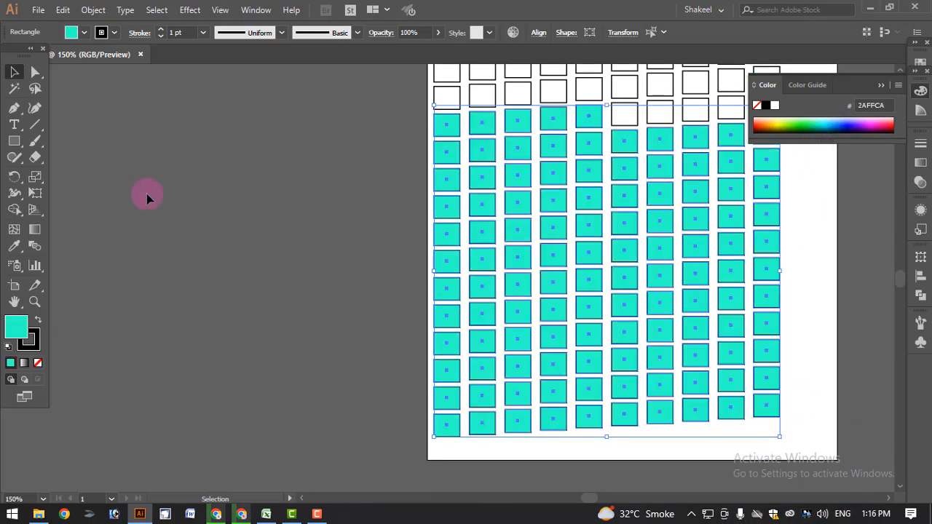
pyautogui.click(145, 194)
pyautogui.scroll(5, 549, 248)
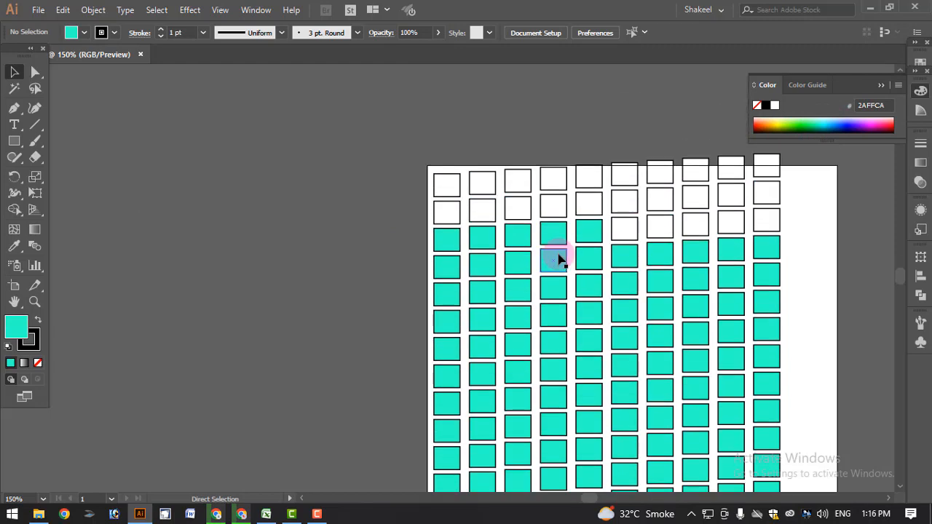
# - Delete all the rectangles from the artboard
pyautogui.hotkey('ctrl', 'a')
pyautogui.press('Delete')
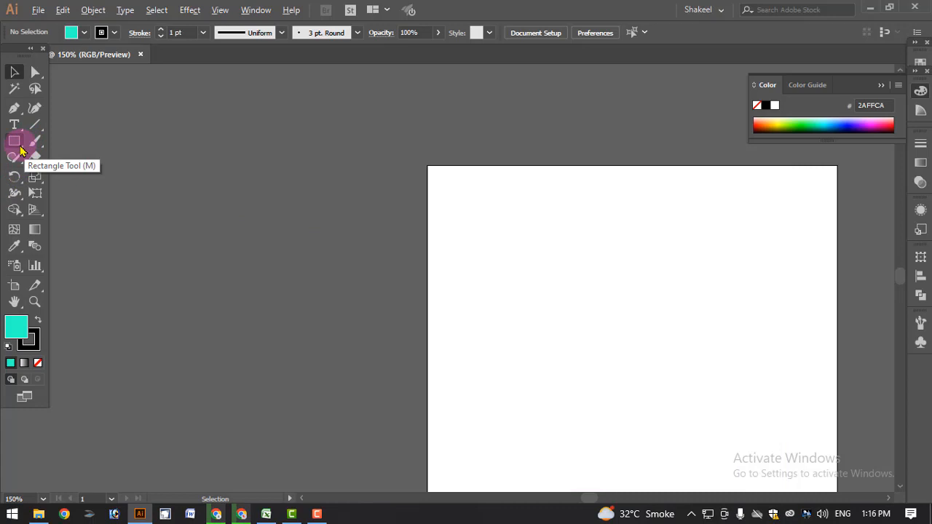
# - Cycle through the shape tools grouped with the Rectangle tool and end with the Polygon tool active
pyautogui.press('l')
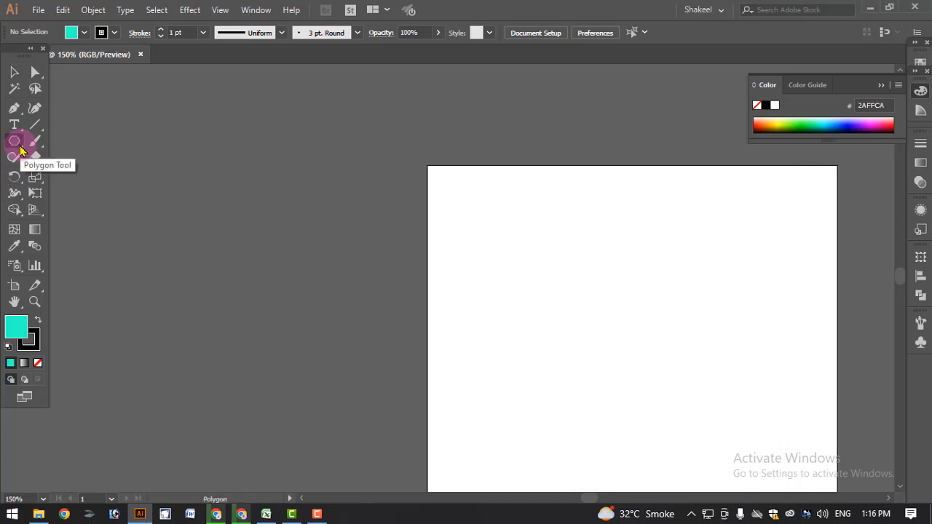
pyautogui.keyDown('alt'); pyautogui.click(22, 149); pyautogui.keyUp('alt')
pyautogui.keyDown('alt'); pyautogui.click(21, 149); pyautogui.keyUp('alt')
pyautogui.keyDown('alt'); pyautogui.click(21, 149); pyautogui.keyUp('alt')
pyautogui.keyDown('alt'); pyautogui.click(21, 149); pyautogui.keyUp('alt')
pyautogui.keyDown('alt'); pyautogui.click(21, 149); pyautogui.keyUp('alt')
pyautogui.keyDown('alt'); pyautogui.click(21, 149); pyautogui.keyUp('alt')
pyautogui.keyDown('alt'); pyautogui.click(22, 149); pyautogui.keyUp('alt')
pyautogui.keyDown('alt'); pyautogui.click(22, 149); pyautogui.keyUp('alt')
pyautogui.keyDown('alt'); pyautogui.click(21, 149); pyautogui.keyUp('alt')
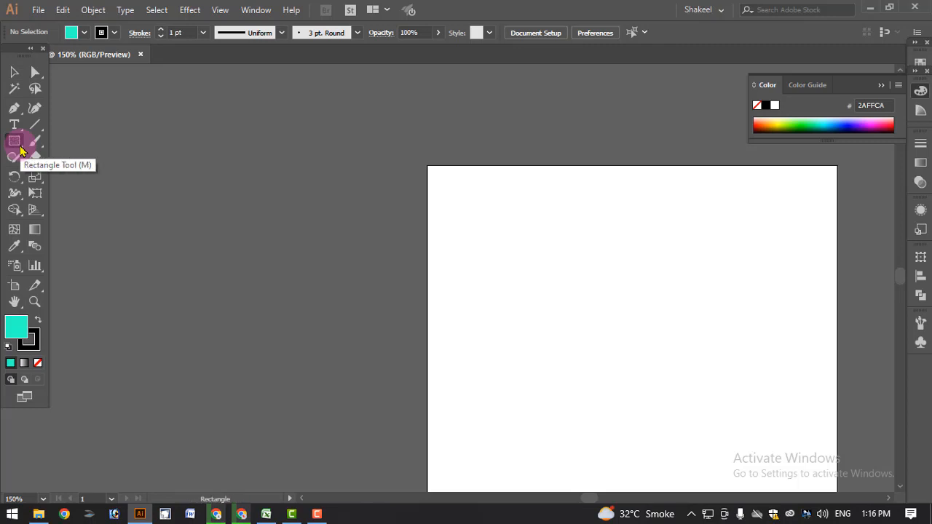
pyautogui.keyDown('alt'); pyautogui.click(21, 149); pyautogui.keyUp('alt')
pyautogui.keyDown('alt'); pyautogui.click(22, 149); pyautogui.keyUp('alt')
pyautogui.keyDown('alt'); pyautogui.click(22, 150); pyautogui.keyUp('alt')
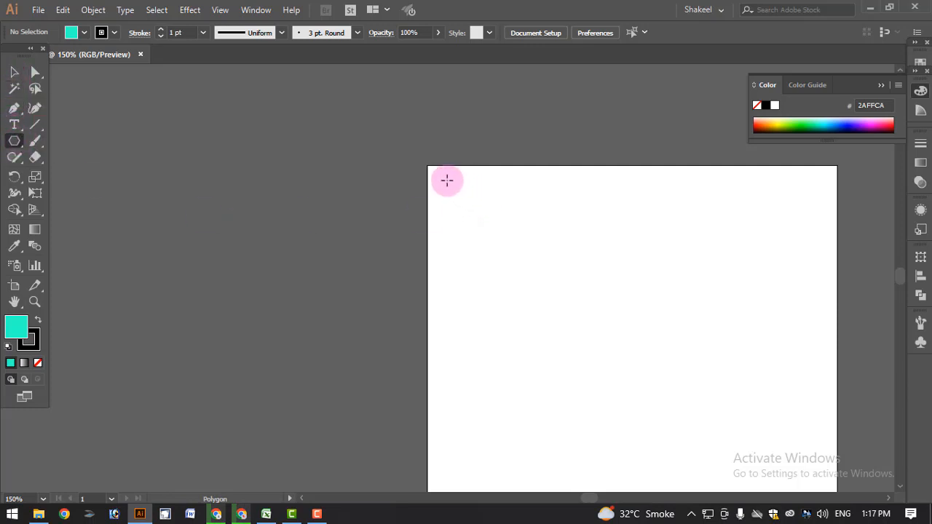
# - Draw a small hexagon at the artboard's upper-left corner and move it slightly down inside the edge
pyautogui.moveTo(445, 181)
pyautogui.mouseDown()
pyautogui.moveTo(470, 206)
pyautogui.moveTo(455, 187)
pyautogui.mouseUp()
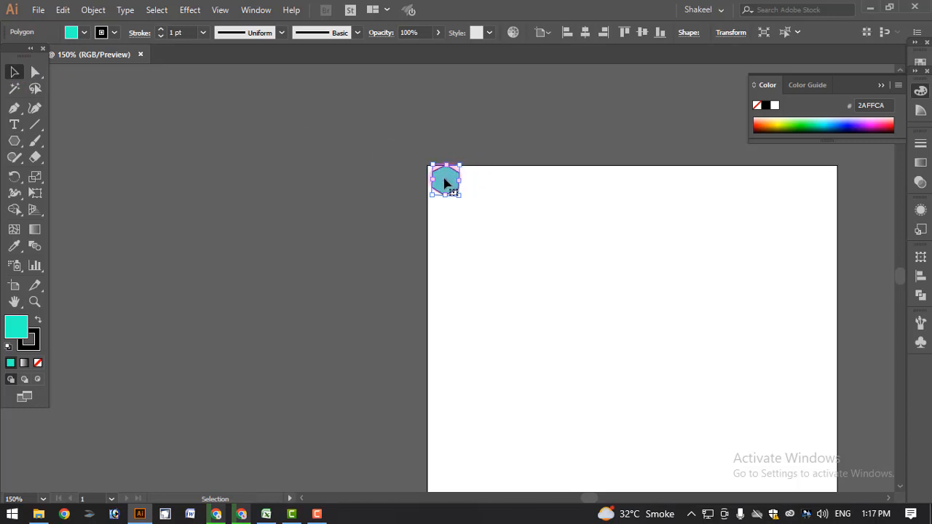
pyautogui.moveTo(444, 183); pyautogui.dragTo(452, 204)
# - Duplicate the hexagon straight below itself, replacing a first close copy with one at a slightly wider gap
pyautogui.moveTo(449, 205); pyautogui.dragTo(448, 235)
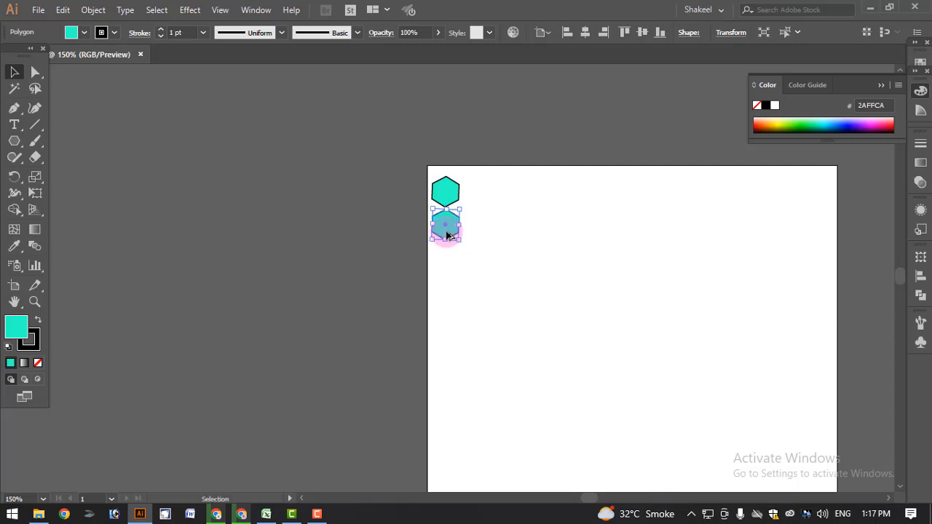
pyautogui.press('Delete')
pyautogui.click(443, 201)
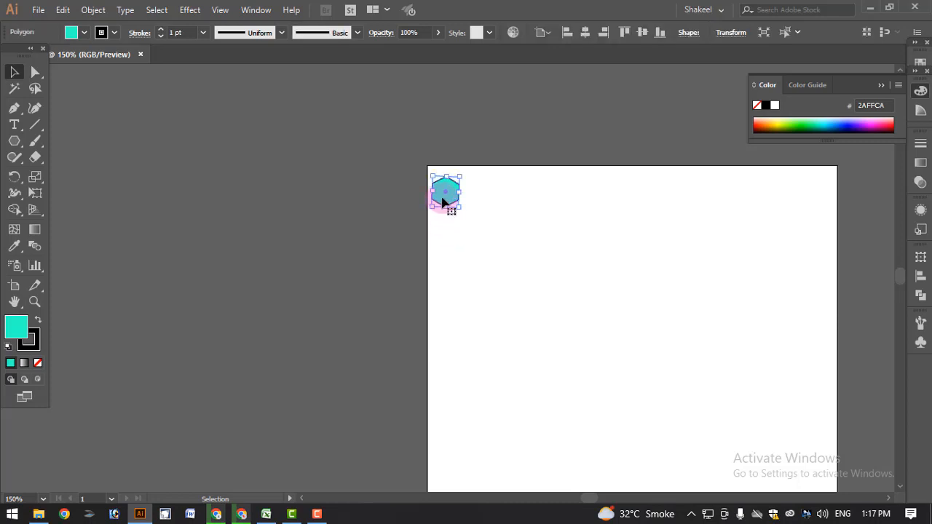
pyautogui.moveTo(442, 201); pyautogui.dragTo(442, 238)
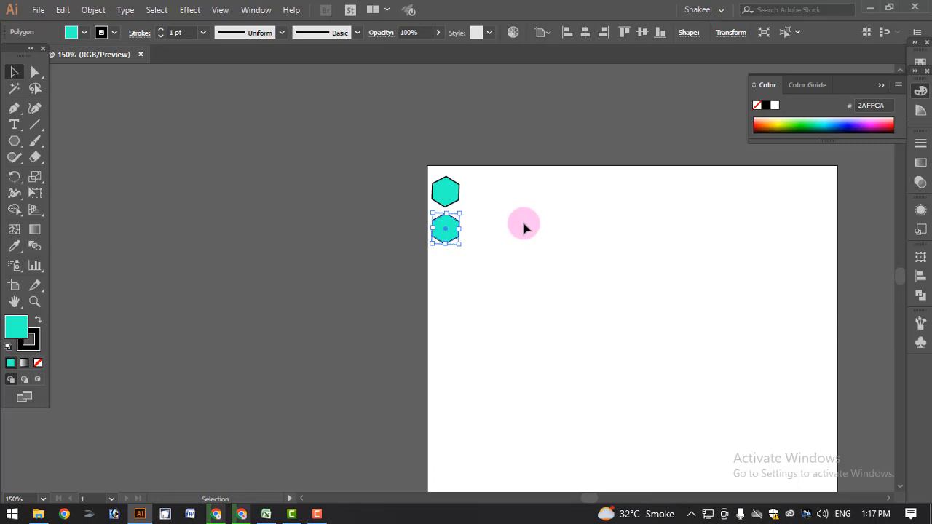
# - Repeat the duplication down the artboard's left edge until the column holds 11 evenly spaced hexagons
pyautogui.hotkey('ctrl', 'd')
pyautogui.hotkey('ctrl', 'd')
pyautogui.hotkey('ctrl', 'd')
pyautogui.hotkey('ctrl', 'd')
pyautogui.hotkey('ctrl', 'd')
pyautogui.hotkey('ctrl', 'd')
pyautogui.hotkey('ctrl', 'd')
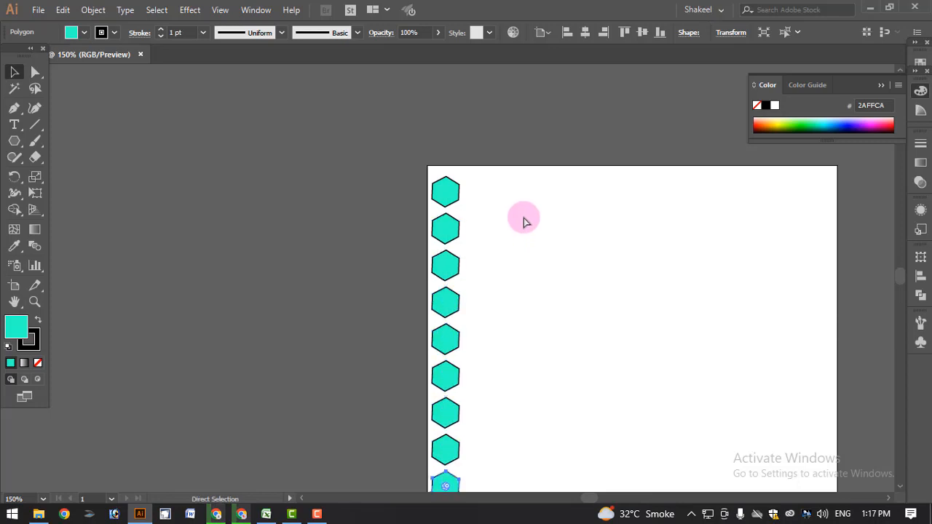
pyautogui.scroll(-3, 524, 219)
pyautogui.hotkey('ctrl', 'd')
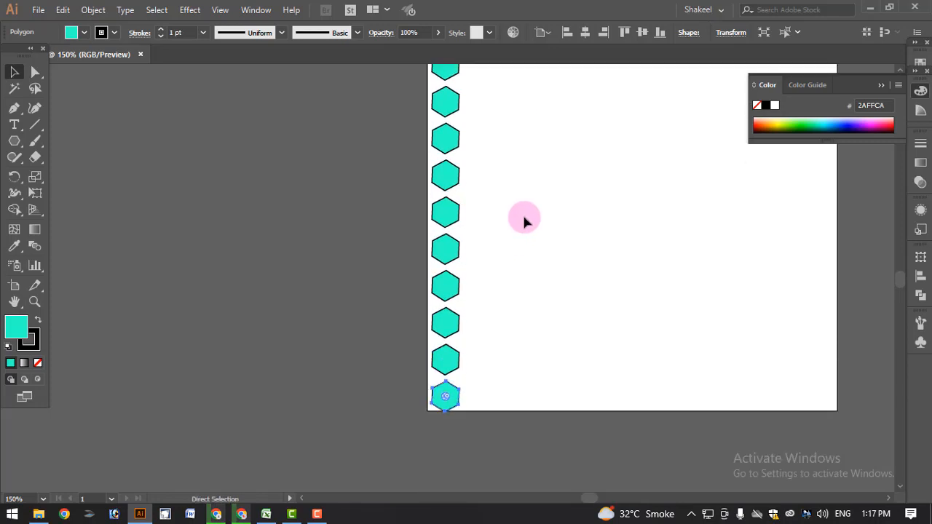
pyautogui.scroll(3, 509, 254)
pyautogui.click(508, 284)
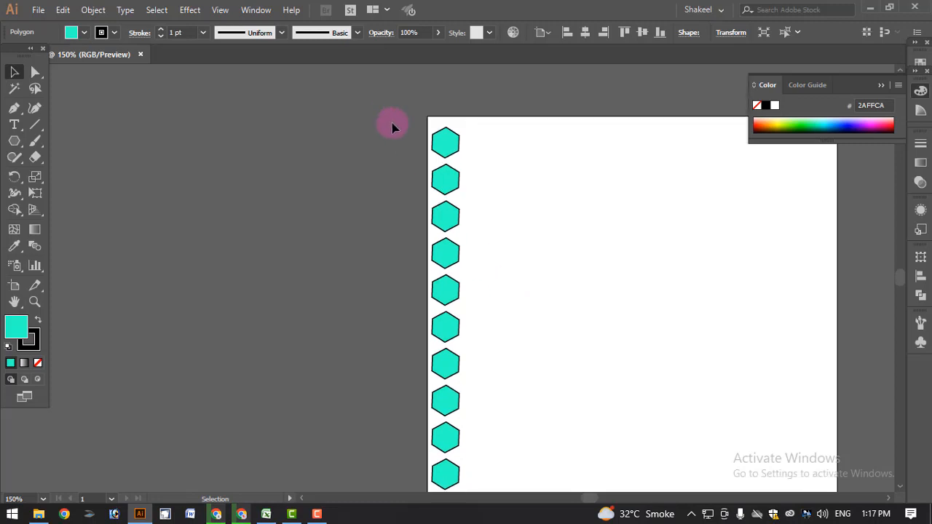
# - Try duplicating the whole hexagon column to its right at the same height, and delete the copy
pyautogui.moveTo(393, 124); pyautogui.dragTo(492, 497)
pyautogui.scroll(2, 509, 313)
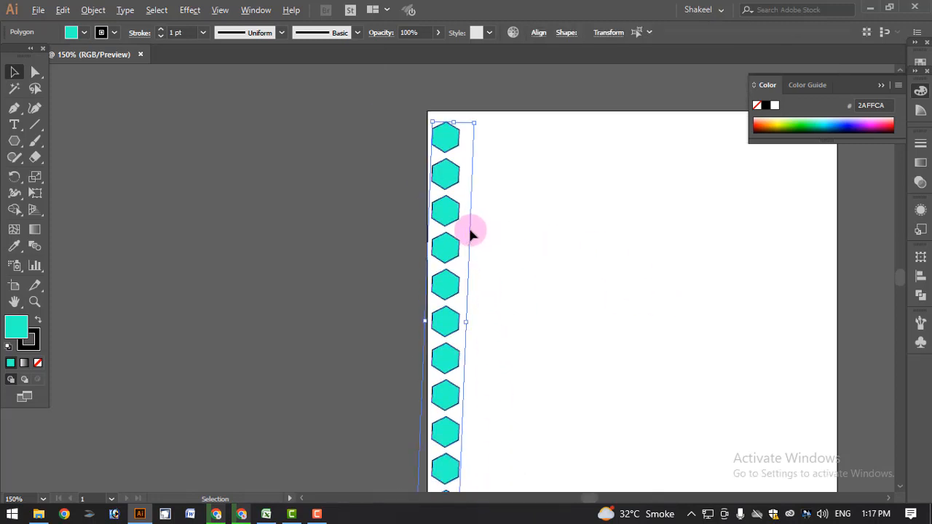
pyautogui.keyDown('shift'); pyautogui.click(451, 253); pyautogui.keyUp('shift')
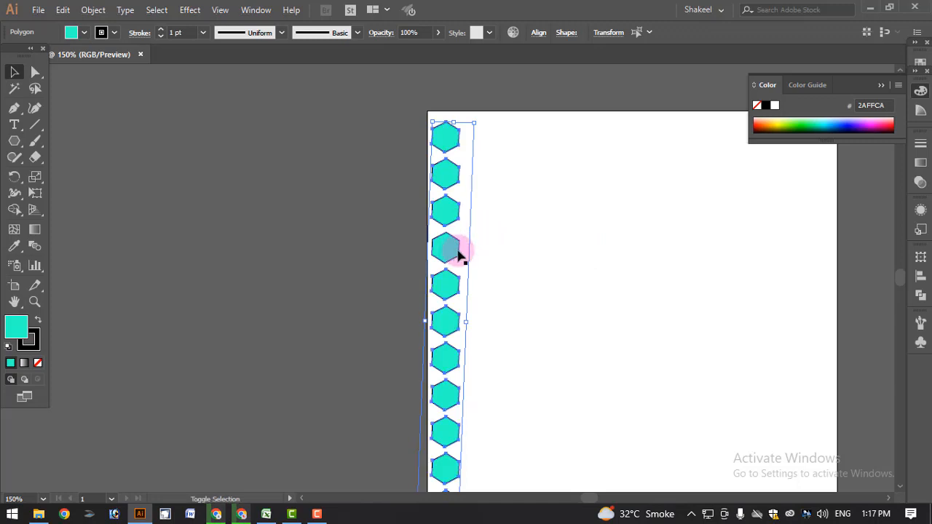
pyautogui.moveTo(456, 249); pyautogui.dragTo(485, 258)
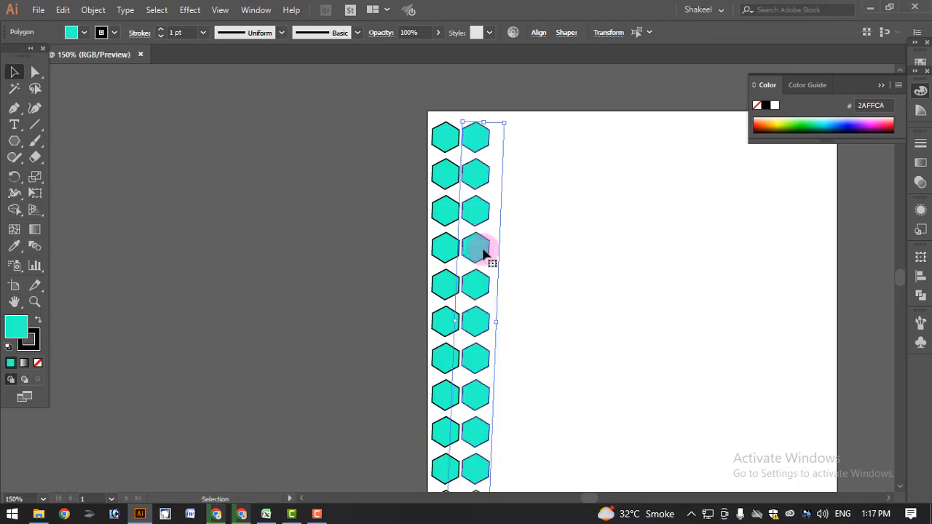
pyautogui.scroll(-3, 487, 268)
pyautogui.scroll(-1, 486, 269)
pyautogui.scroll(5, 485, 269)
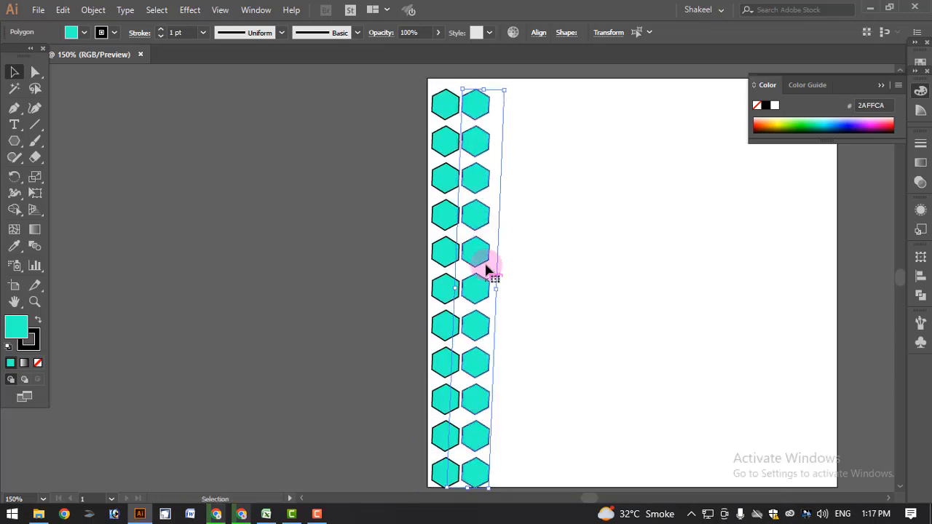
pyautogui.press('Delete')
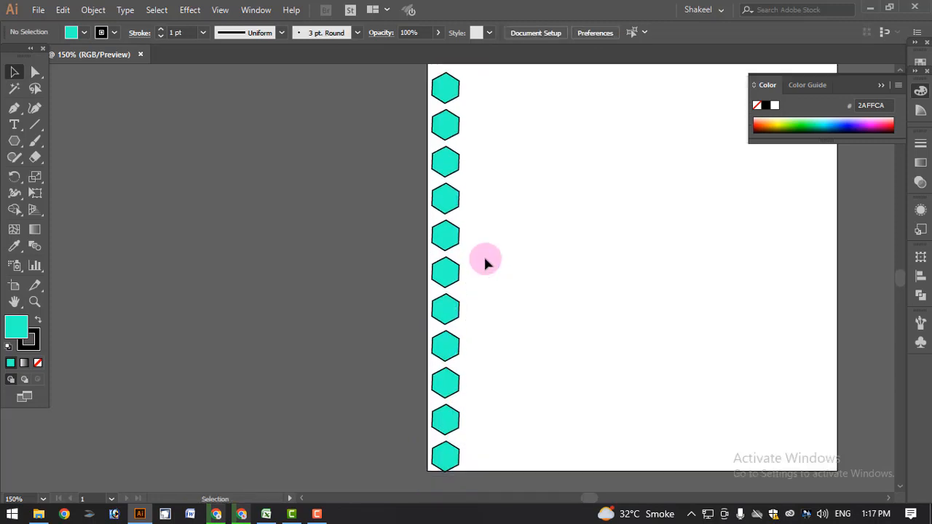
# - Duplicate the whole hexagon column to its right, shifted up about half a hexagon so the shapes interlock
pyautogui.scroll(2, 481, 251)
pyautogui.moveTo(382, 177); pyautogui.dragTo(509, 441)
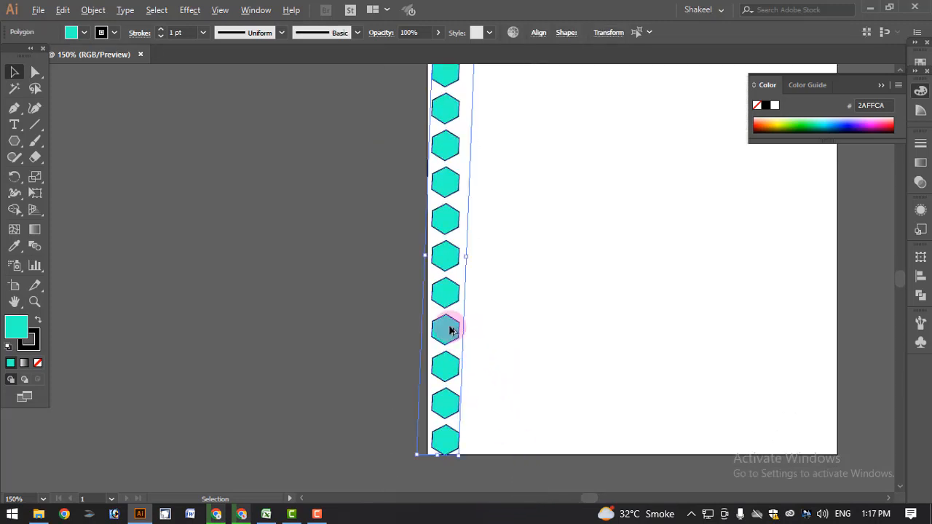
pyautogui.moveTo(448, 328); pyautogui.dragTo(477, 312)
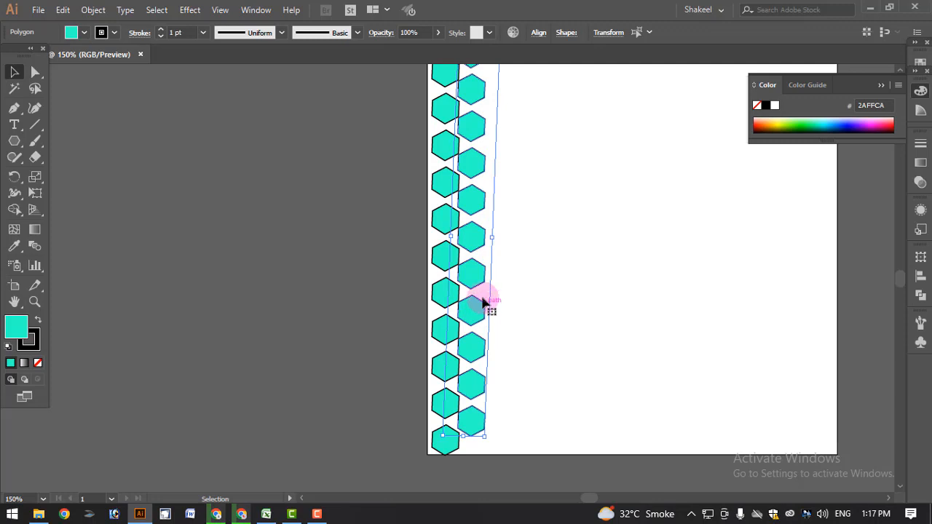
# - Repeat the offset column duplication until there are nine interlocking hexagon columns rising to the right
pyautogui.hotkey('ctrl', 'd')
pyautogui.hotkey('ctrl', 'd')
pyautogui.hotkey('ctrl', 'd')
pyautogui.hotkey('ctrl', 'd')
pyautogui.hotkey('ctrl', 'd')
pyautogui.hotkey('ctrl', 'd')
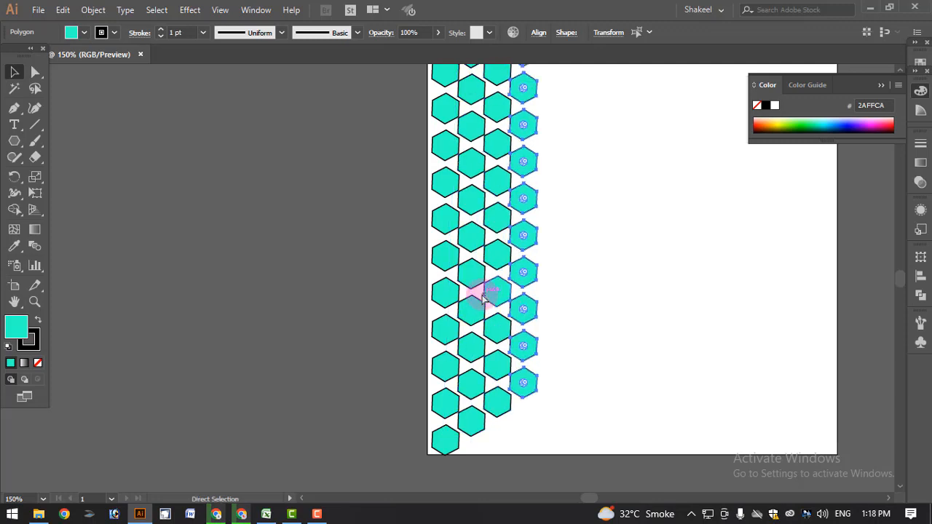
pyautogui.hotkey('ctrl', 'd')
pyautogui.scroll(2, 482, 297)
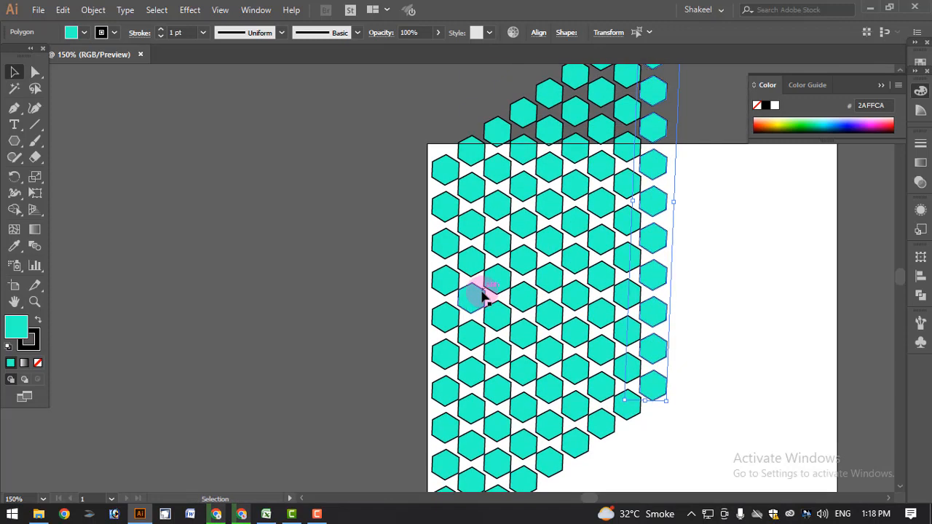
pyautogui.scroll(2, 482, 297)
pyautogui.scroll(-5, 482, 297)
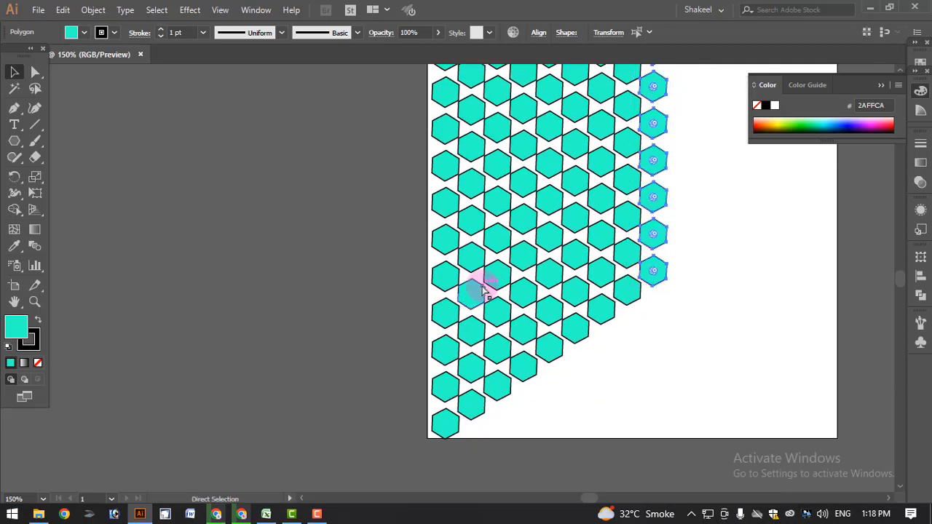
# - Undo the hexagon column duplications until only the original column is left, and deselect it
pyautogui.hotkey('ctrl', 'z')
pyautogui.hotkey('ctrl', 'z')
pyautogui.hotkey('ctrl', 'z')
pyautogui.hotkey('ctrl', 'z')
pyautogui.hotkey('ctrl', 'z')
pyautogui.hotkey('ctrl', 'z')
pyautogui.hotkey('ctrl', 'z')
pyautogui.hotkey('ctrl', 'z')
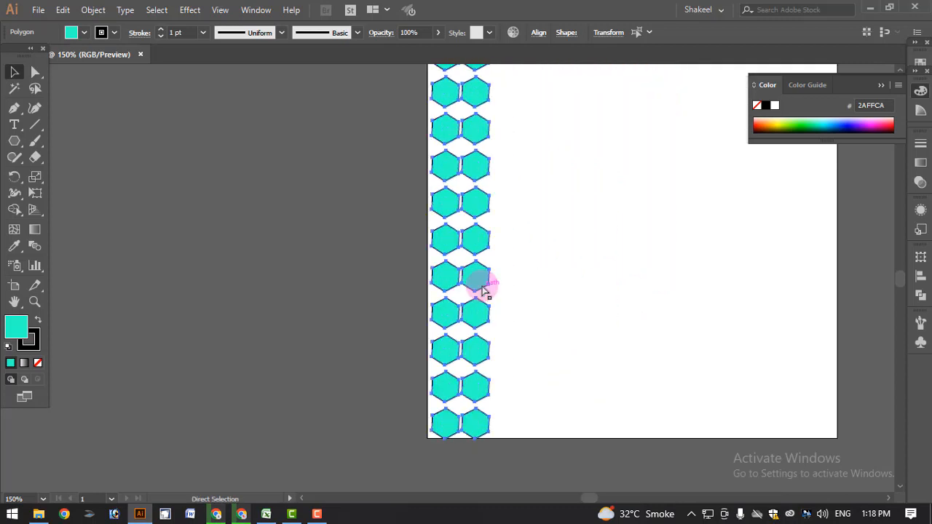
pyautogui.hotkey('ctrl', 'z')
pyautogui.scroll(7, 506, 272)
pyautogui.scroll(-4, 465, 218)
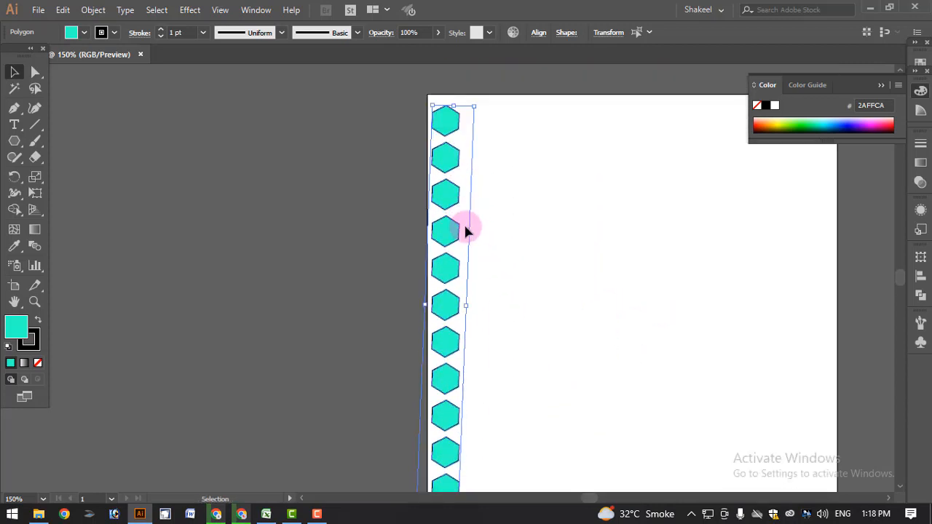
pyautogui.click(389, 222)
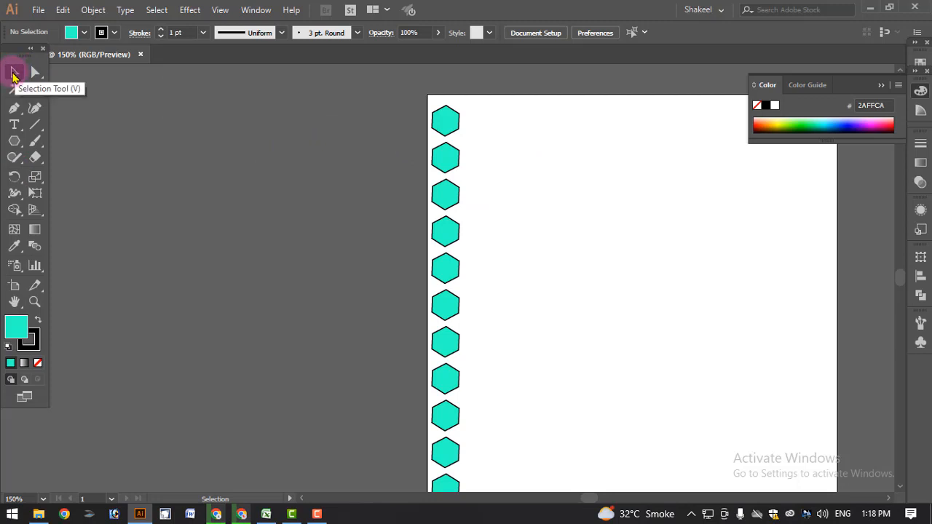
pyautogui.click(315, 515)
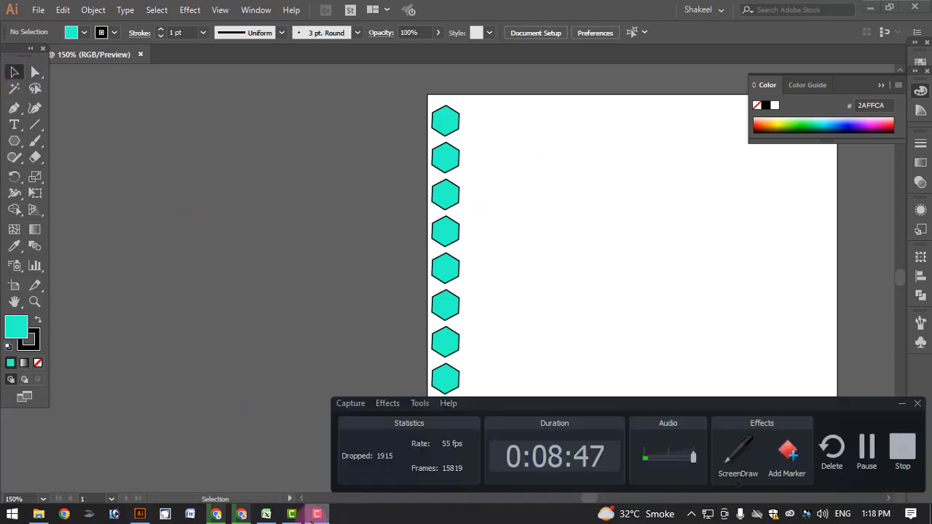
pyautogui.click(901, 403)
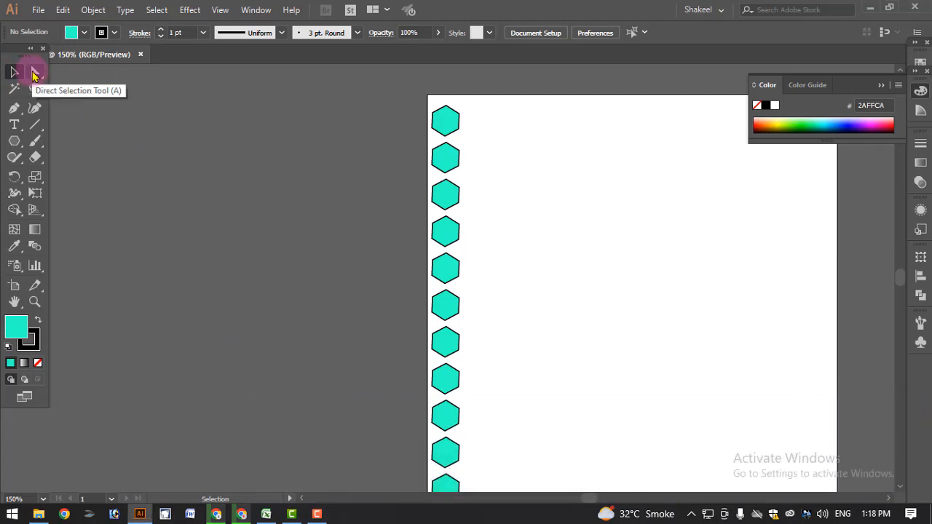
pyautogui.click(38, 75)
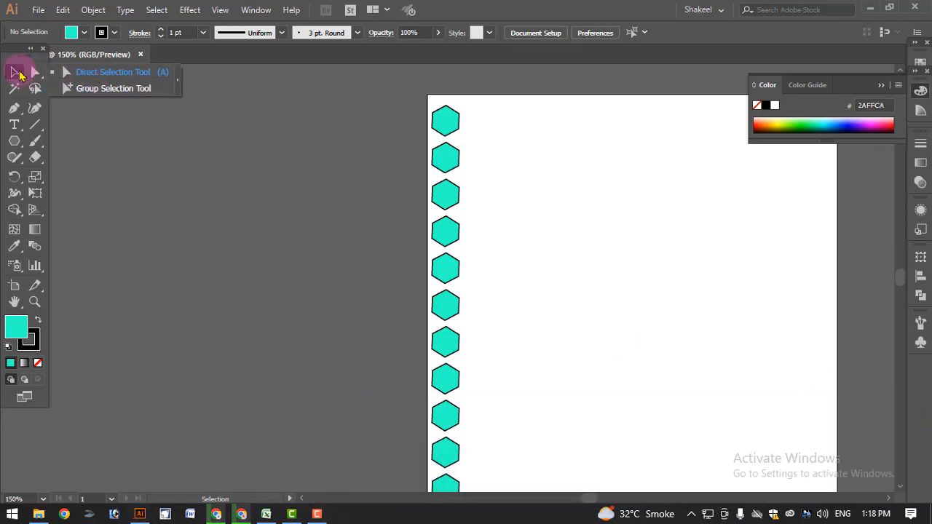
# - Draw a rectangle in the middle of the artboard and move it over the hexagon column so it straddles the artboard's left edge
pyautogui.click(16, 73)
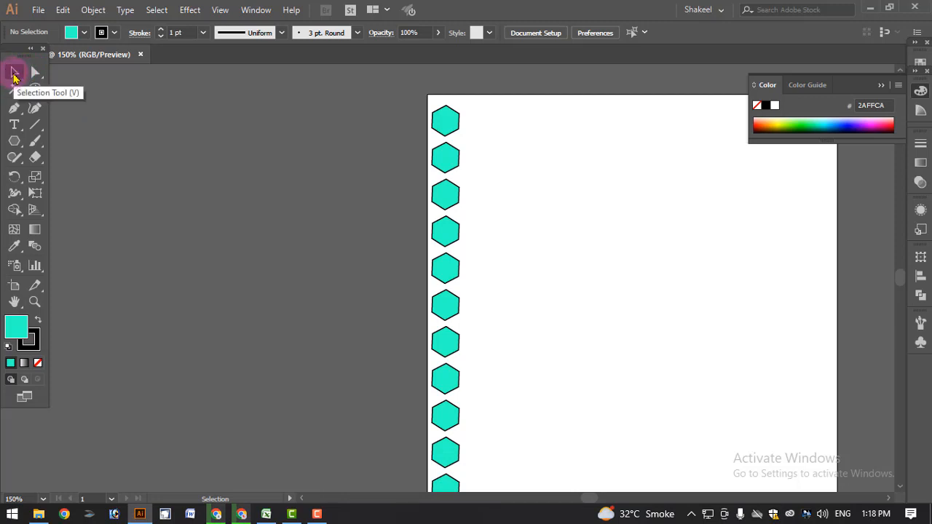
pyautogui.click(14, 141)
pyautogui.click(45, 141)
pyautogui.moveTo(565, 202); pyautogui.dragTo(658, 325)
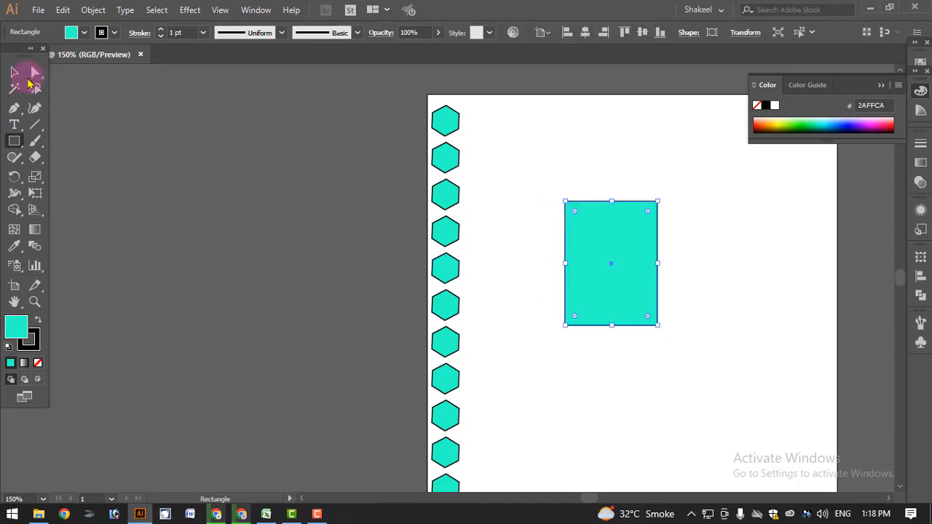
pyautogui.click(13, 72)
pyautogui.moveTo(633, 273); pyautogui.dragTo(431, 235)
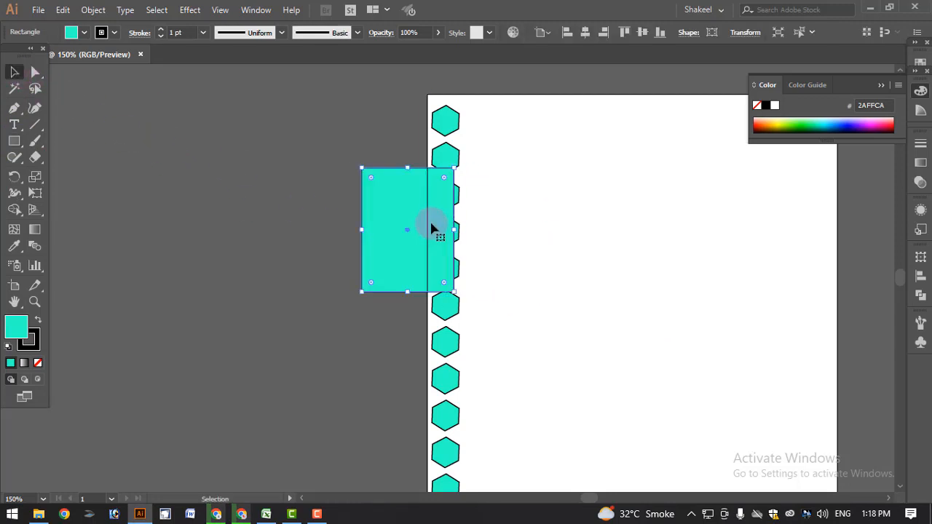
# - Try a gradient fill and no fill on the rectangle, and swap its fill with its stroke
pyautogui.click(24, 364)
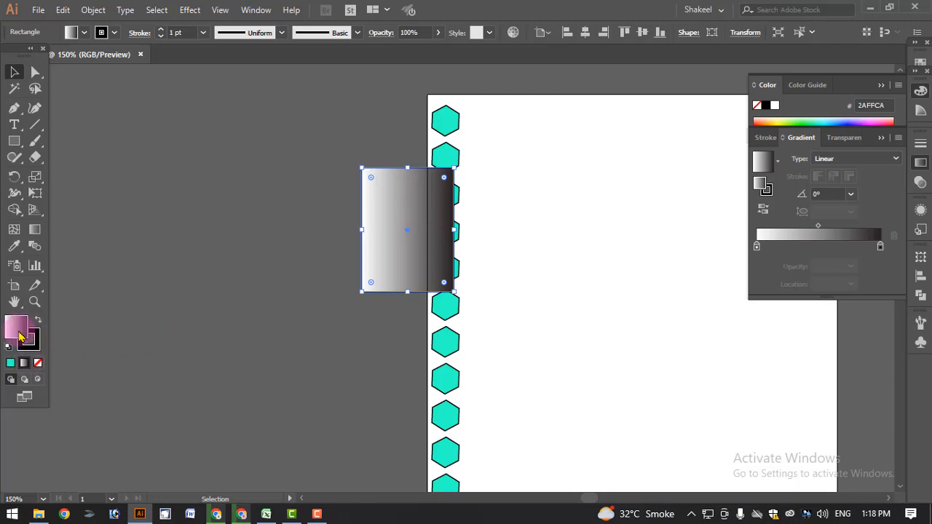
pyautogui.click(39, 364)
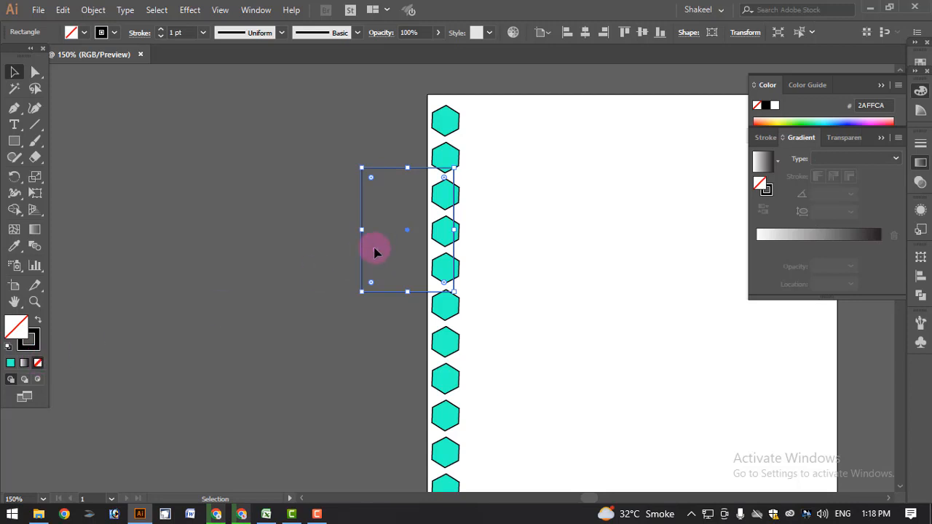
pyautogui.click(37, 318)
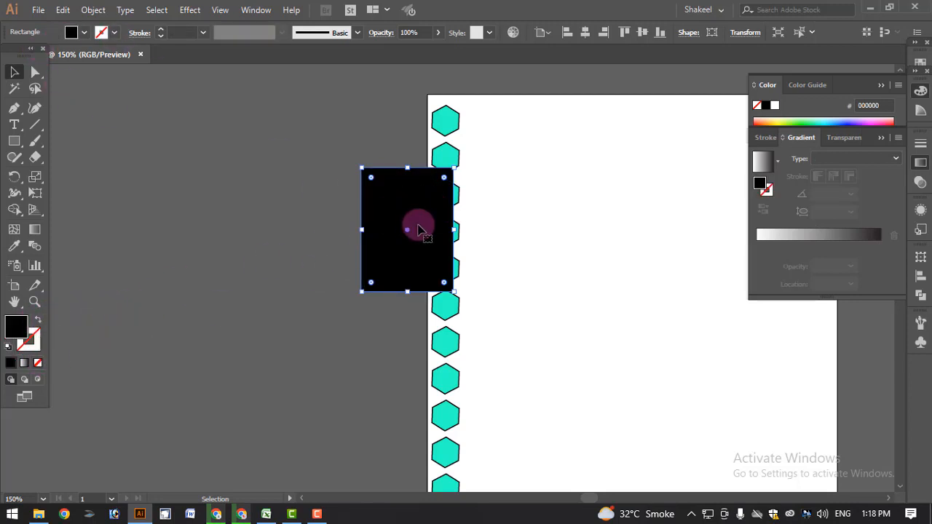
# - Give the rectangle a blue stroke and a red fill
pyautogui.click(114, 32)
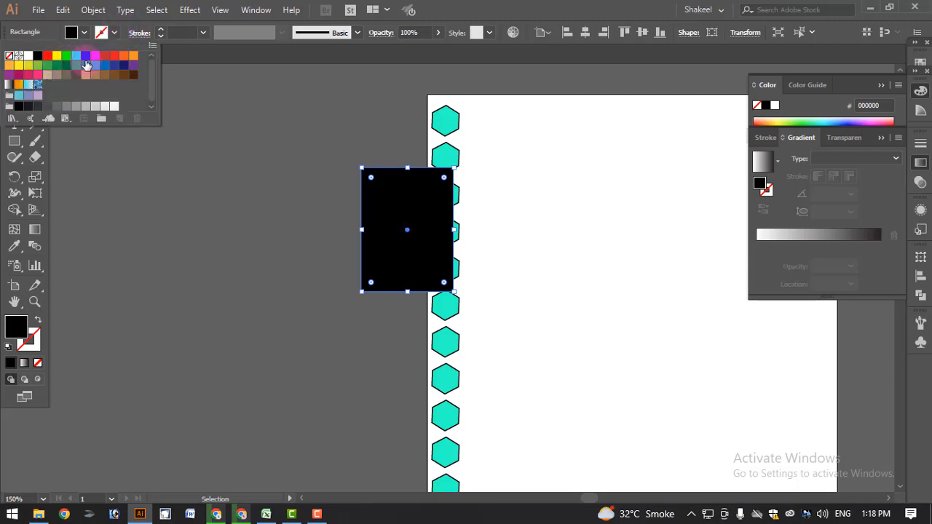
pyautogui.click(86, 58)
pyautogui.click(81, 34)
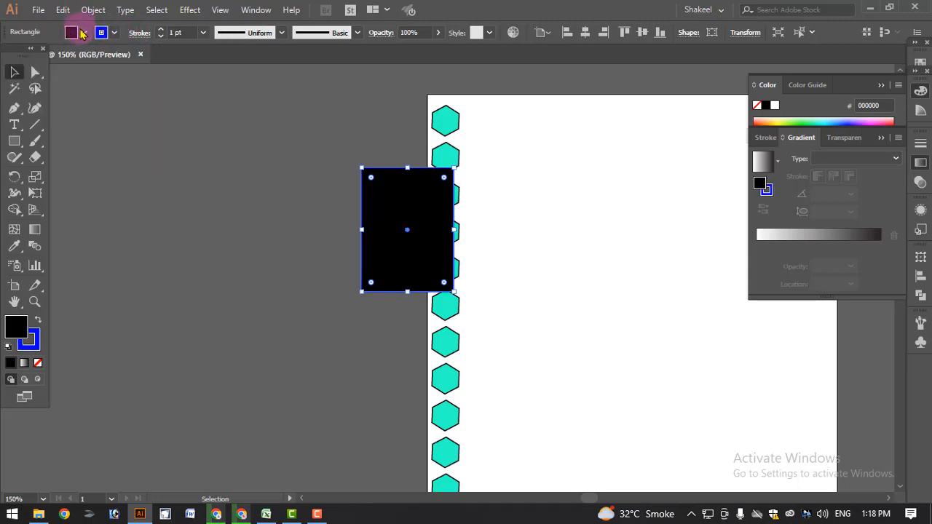
pyautogui.click(44, 51)
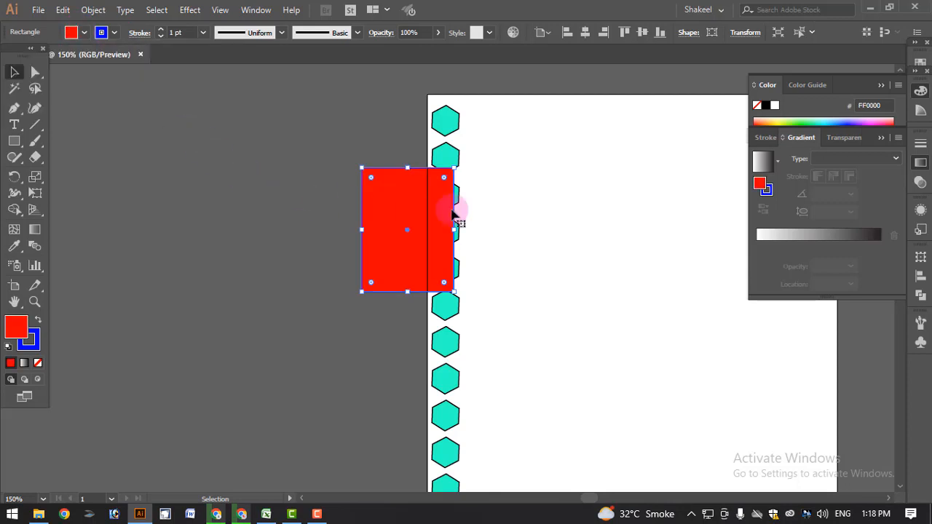
# - Swap the rectangle's fill and stroke colours, and reset them to the default white fill and black stroke
pyautogui.click(38, 322)
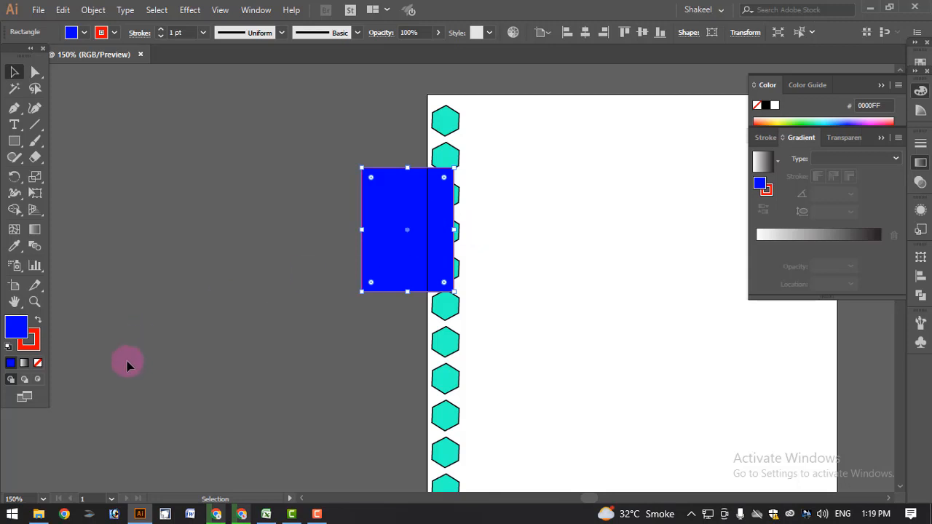
pyautogui.click(9, 352)
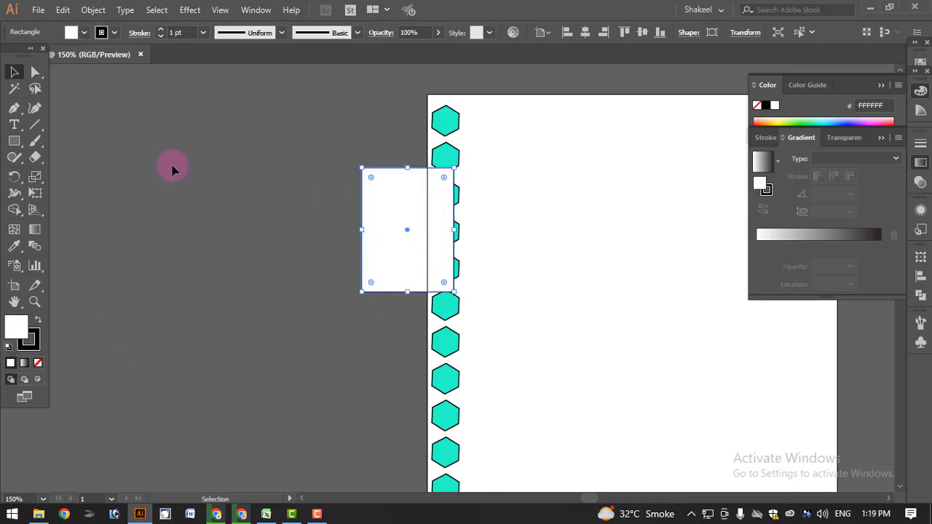
# - Move the white rectangle across the artboard's upper edge, and bring it out onto the empty canvas left of the hexagon column
pyautogui.click(13, 67)
pyautogui.click(316, 175)
pyautogui.moveTo(405, 189); pyautogui.dragTo(576, 86)
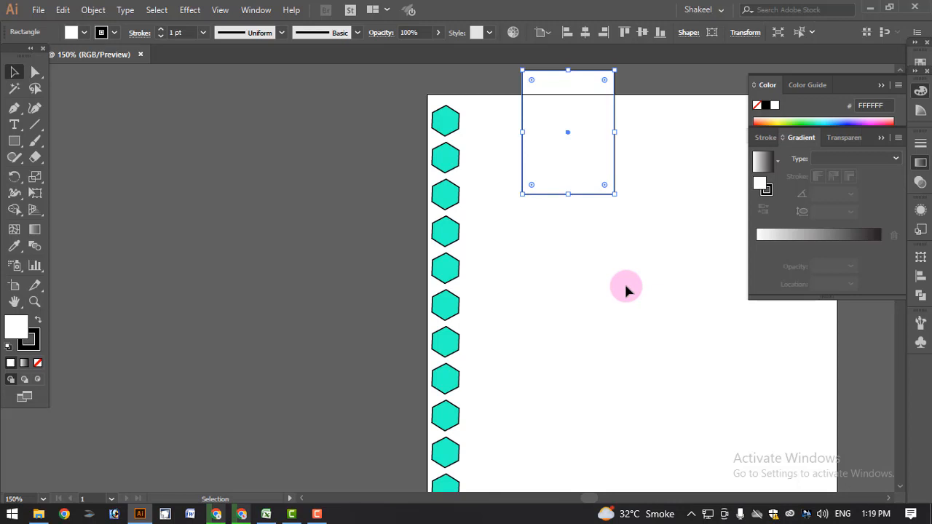
pyautogui.moveTo(557, 79); pyautogui.dragTo(276, 173)
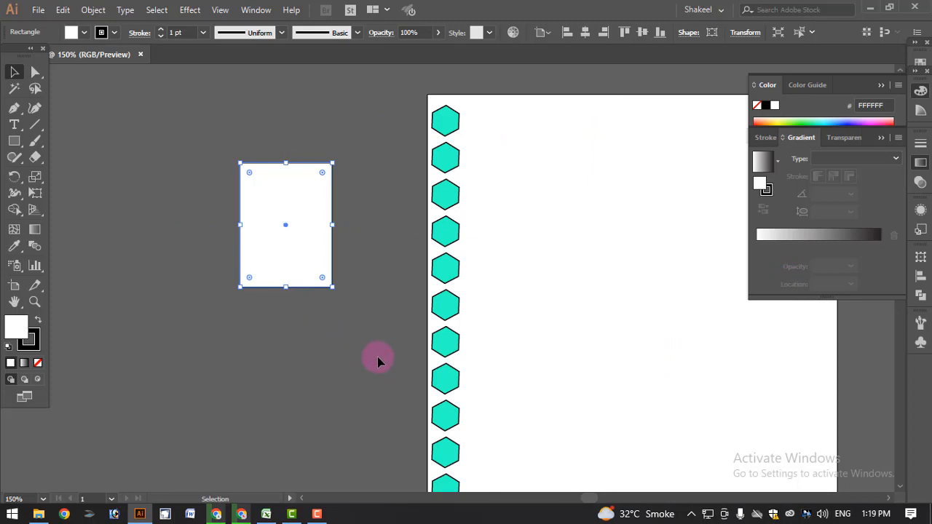
pyautogui.moveTo(327, 517)
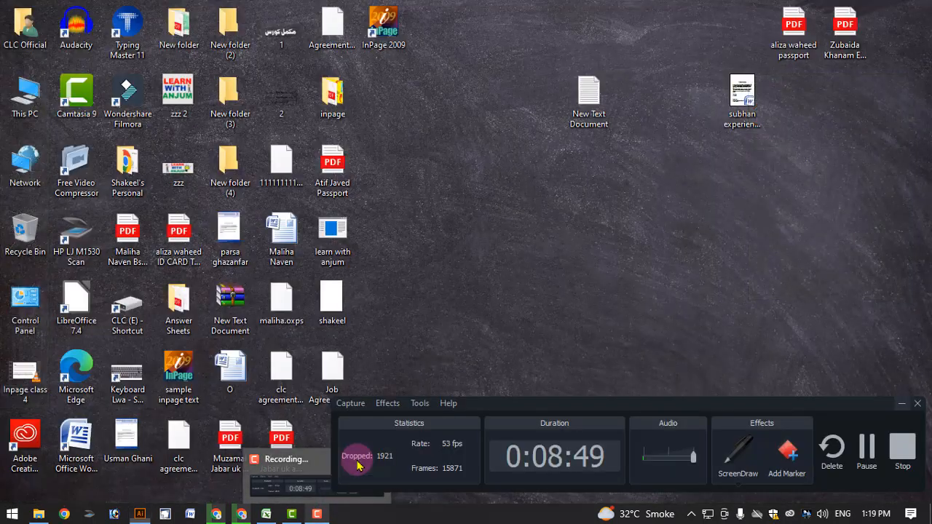
pyautogui.click(357, 466)
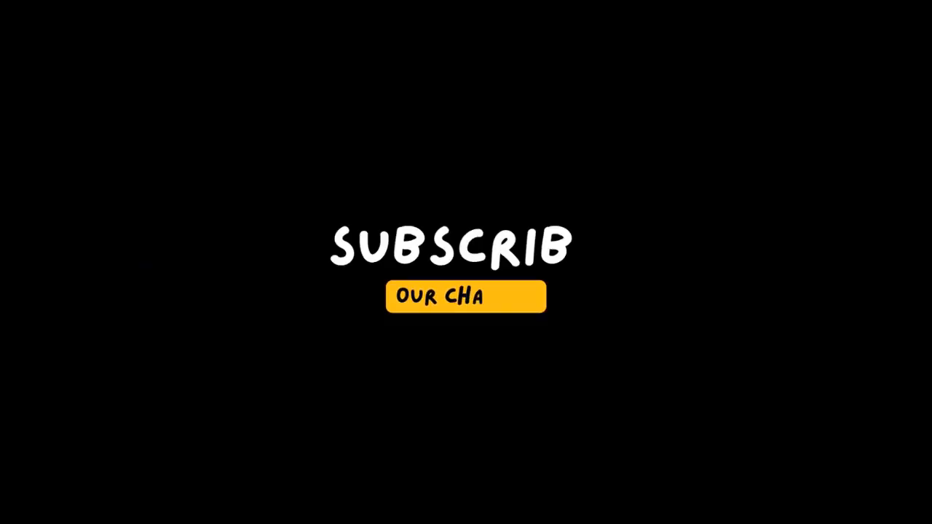